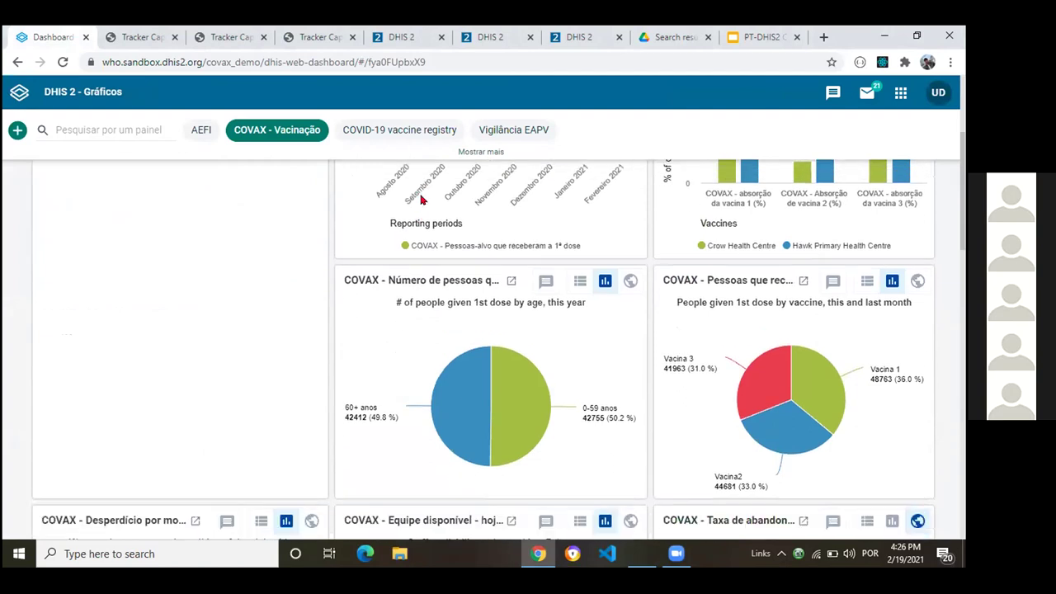
- Look over the charts on the COVAX - Vacinação dashboard, from cumulative first doses down to vial wastage and staff availability
{"action": "scroll", "coordinate": [513, 320], "scroll_direction": "down", "scroll_amount": 2}
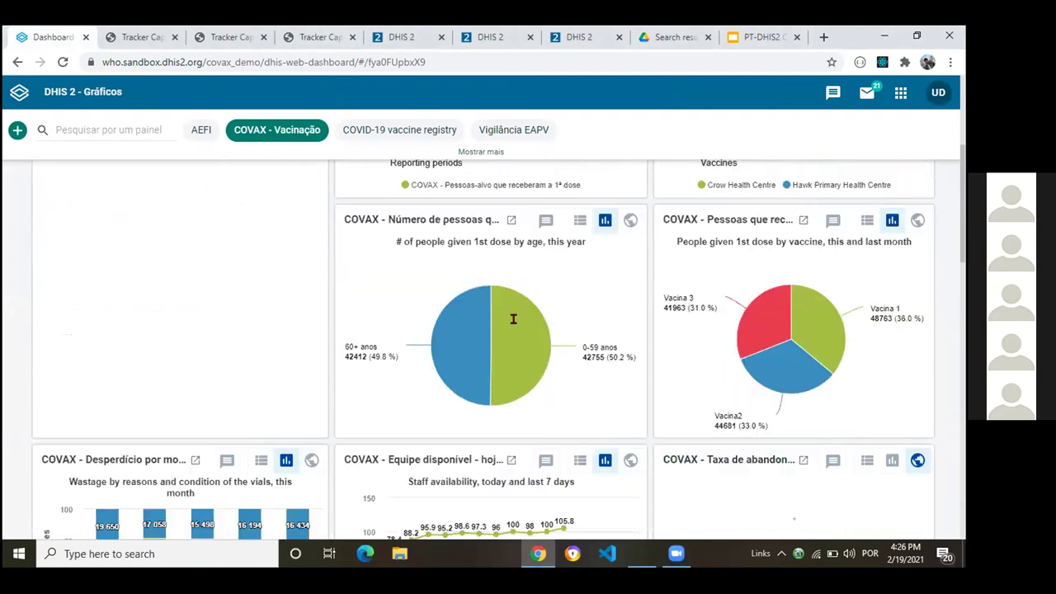
{"action": "scroll", "coordinate": [513, 319], "scroll_direction": "up", "scroll_amount": 5}
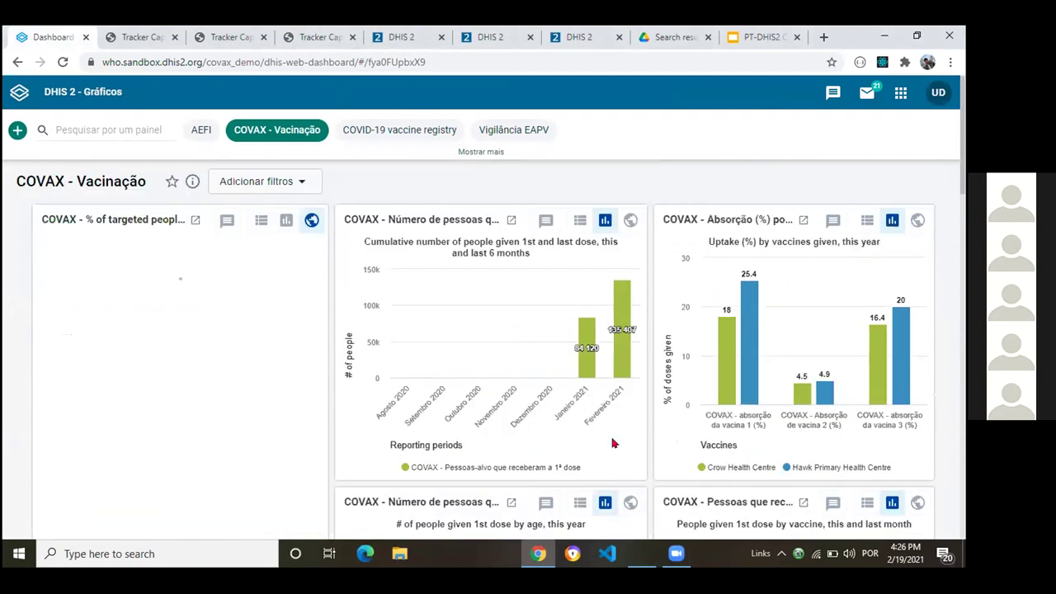
{"action": "scroll", "coordinate": [614, 441], "scroll_direction": "down", "scroll_amount": 5}
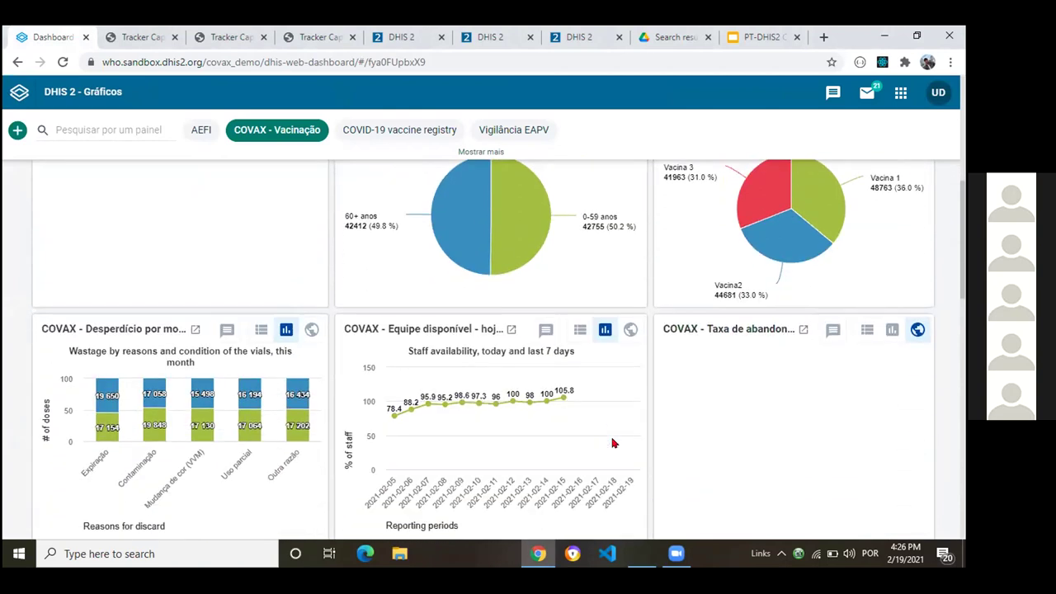
{"action": "scroll", "coordinate": [613, 442], "scroll_direction": "down", "scroll_amount": 1}
{"action": "scroll", "coordinate": [447, 200], "scroll_direction": "up", "scroll_amount": 3}
{"action": "scroll", "coordinate": [446, 200], "scroll_direction": "up", "scroll_amount": 1}
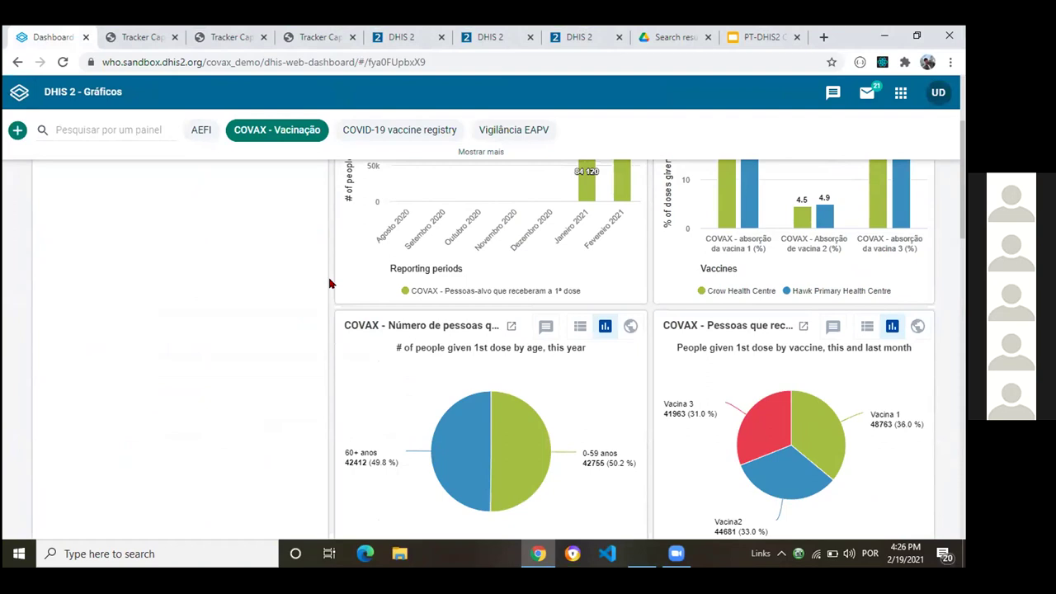
- Switch to the COVID-19 vaccination registration form in Tracker Capture and check the organisation unit tree, hiding it again
{"action": "left_click", "coordinate": [150, 31]}
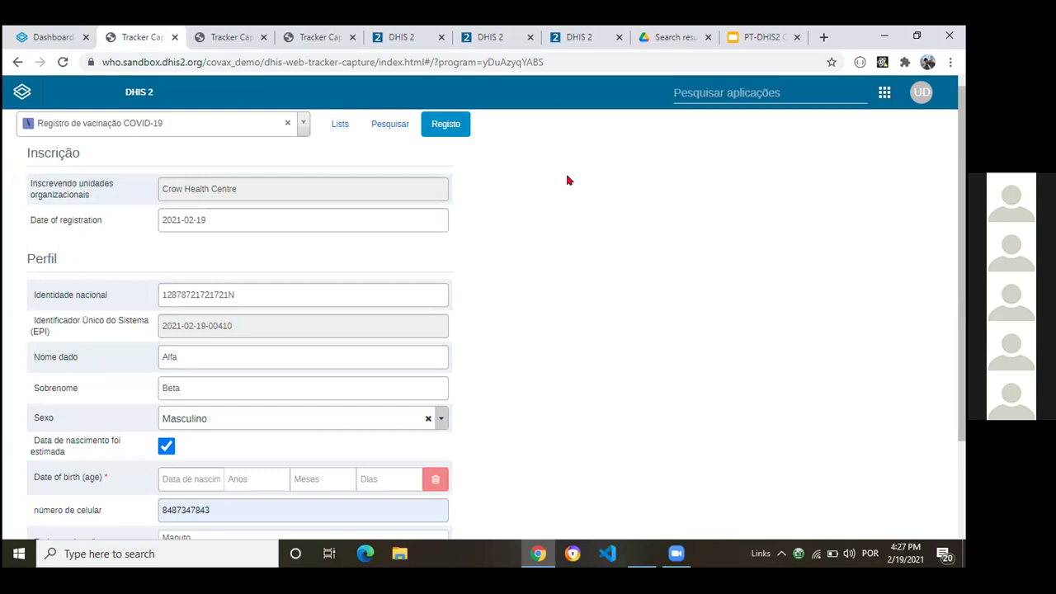
{"action": "scroll", "coordinate": [567, 180], "scroll_direction": "down", "scroll_amount": 1}
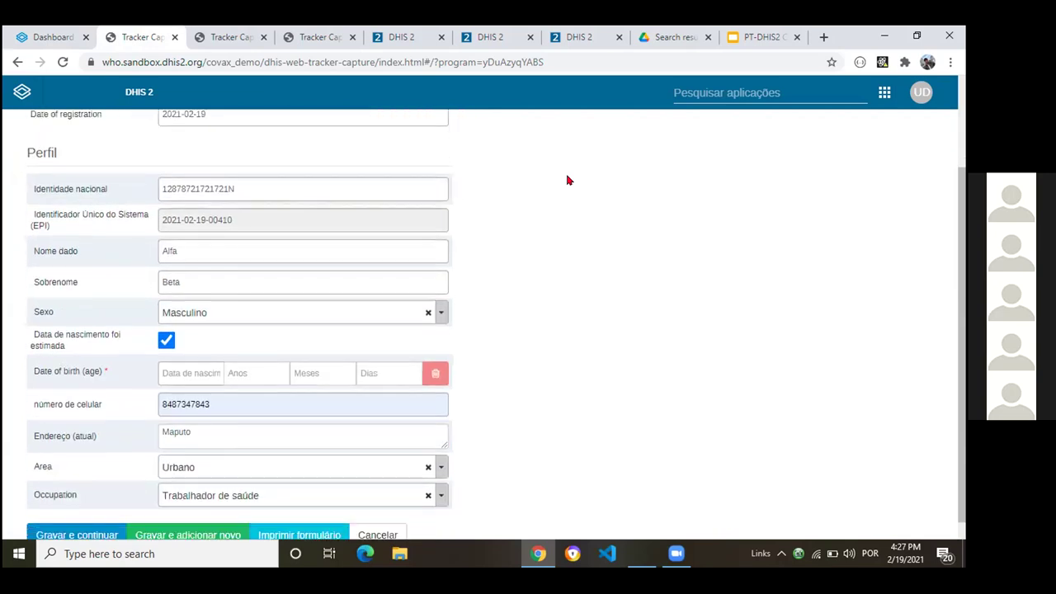
{"action": "scroll", "coordinate": [567, 180], "scroll_direction": "up", "scroll_amount": 2}
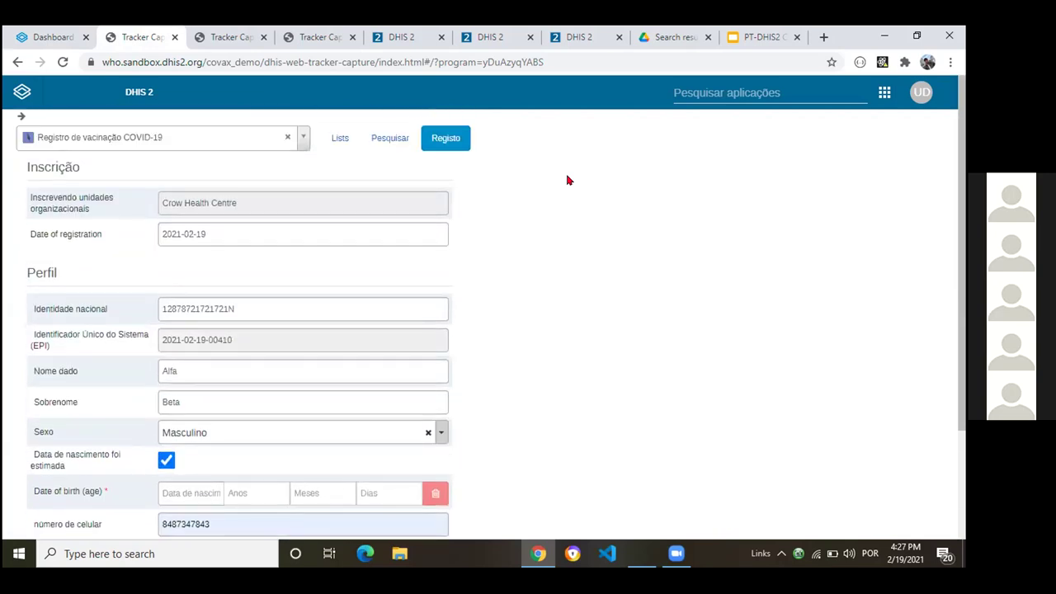
{"action": "left_click", "coordinate": [23, 118]}
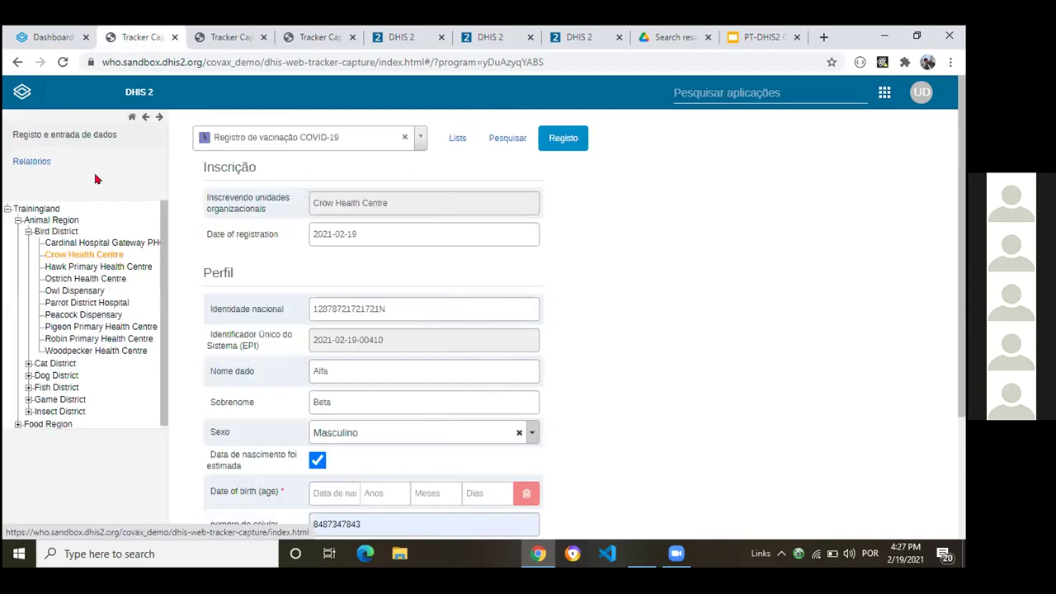
{"action": "left_click", "coordinate": [145, 120]}
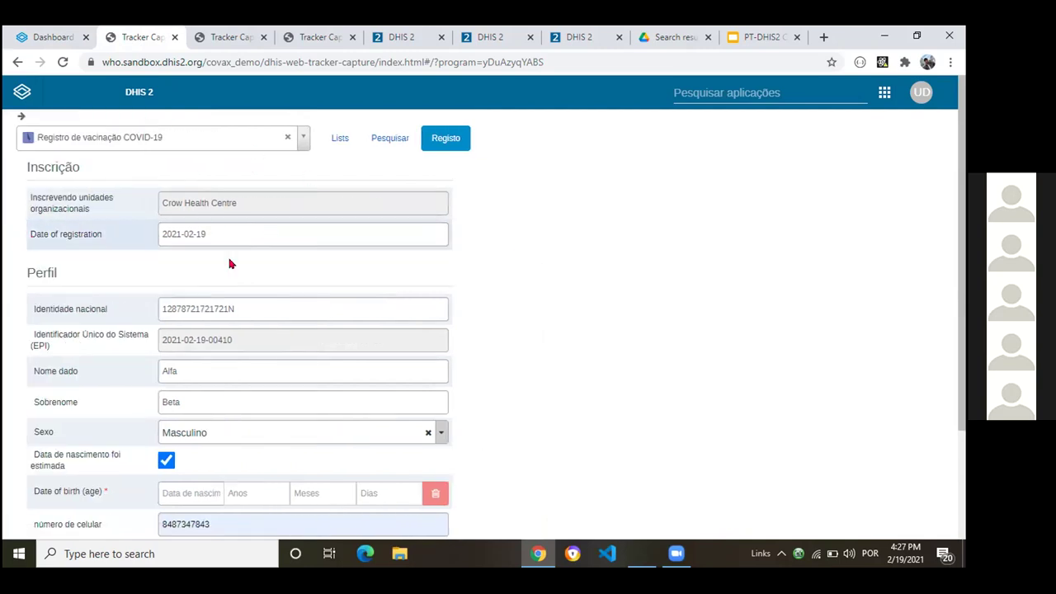
- Set the patient's estimated age to 23 years and save the registration, continuing to the patient's record
{"action": "scroll", "coordinate": [151, 273], "scroll_direction": "down", "scroll_amount": 1}
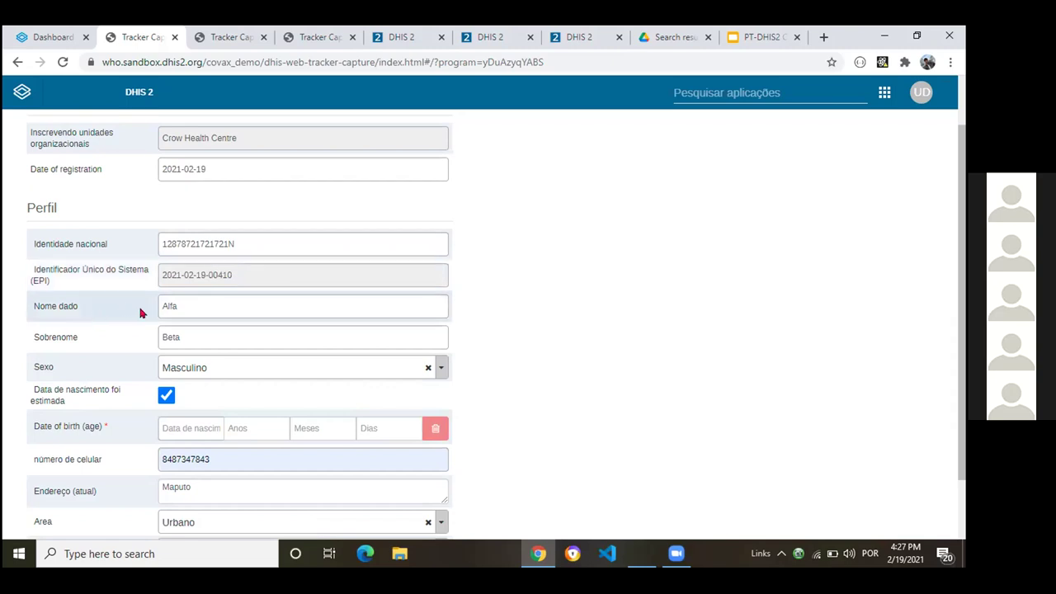
{"action": "scroll", "coordinate": [141, 313], "scroll_direction": "down", "scroll_amount": 1}
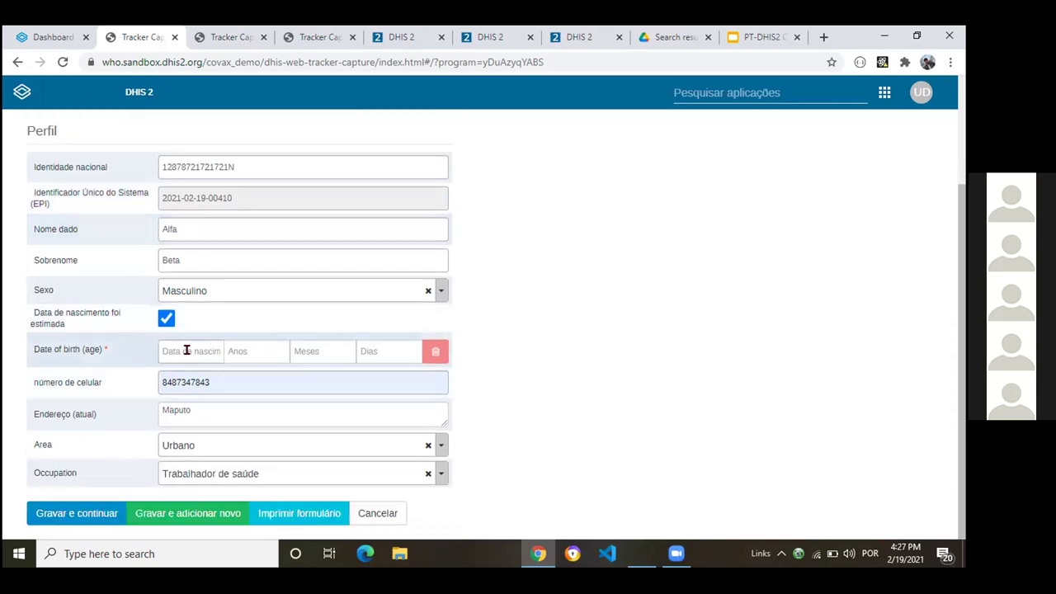
{"action": "key", "text": "Tab"}
{"action": "type", "text": "23"}
{"action": "key", "text": "Return"}
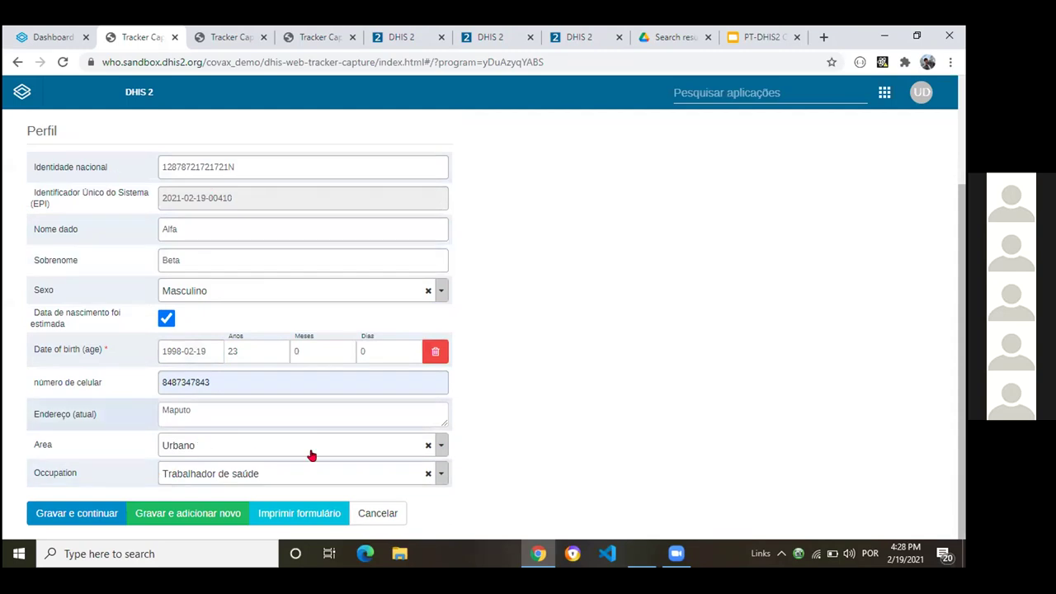
{"action": "left_click", "coordinate": [86, 511]}
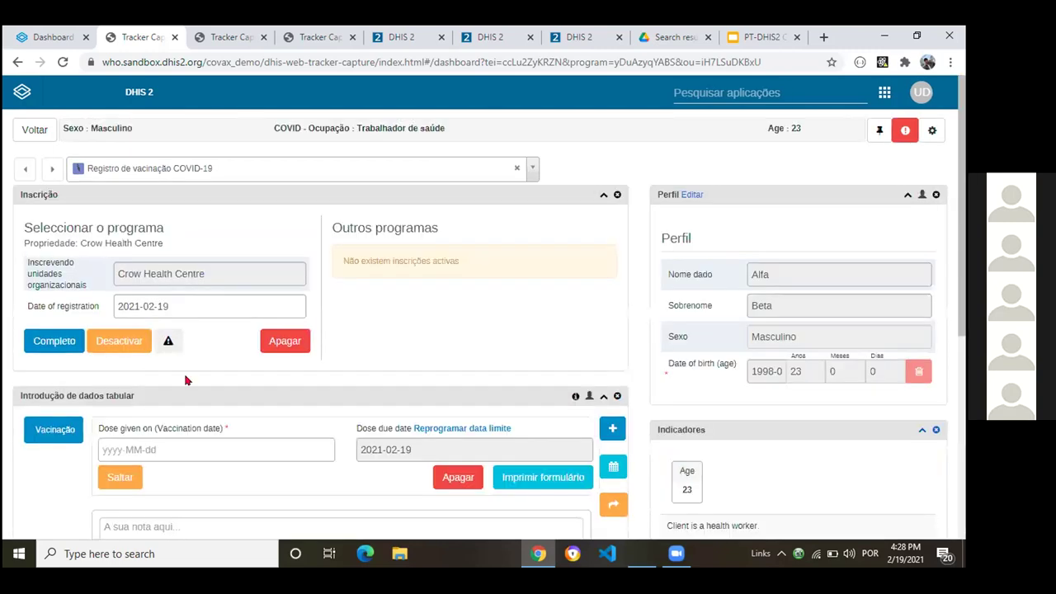
- Set the vaccination date of the Vacinação event to 2021-02-19
{"action": "scroll", "coordinate": [187, 376], "scroll_direction": "down", "scroll_amount": 1}
{"action": "scroll", "coordinate": [188, 376], "scroll_direction": "up", "scroll_amount": 1}
{"action": "scroll", "coordinate": [187, 377], "scroll_direction": "down", "scroll_amount": 1}
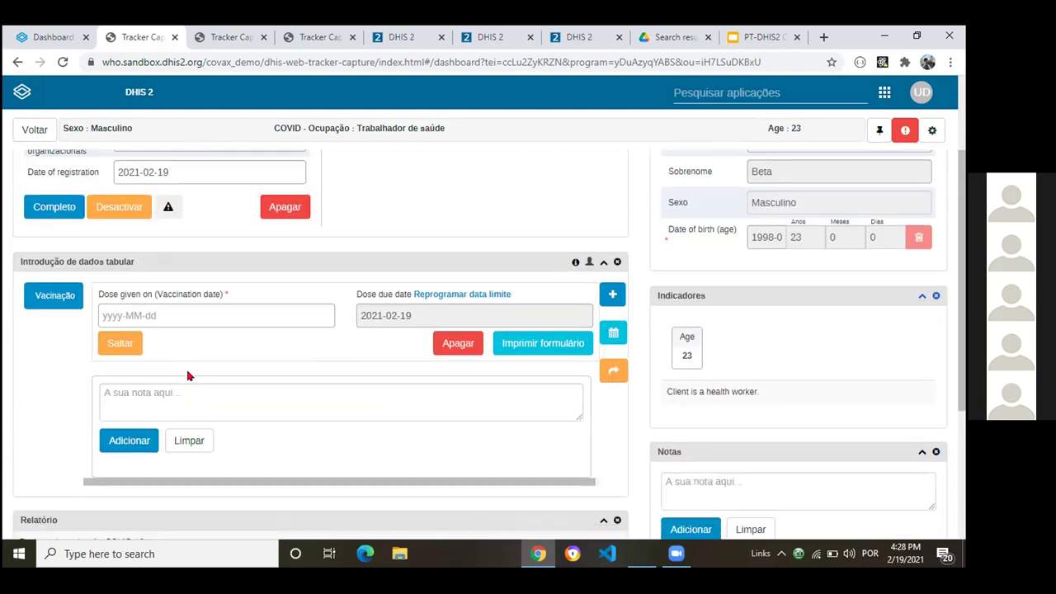
{"action": "left_click", "coordinate": [159, 315]}
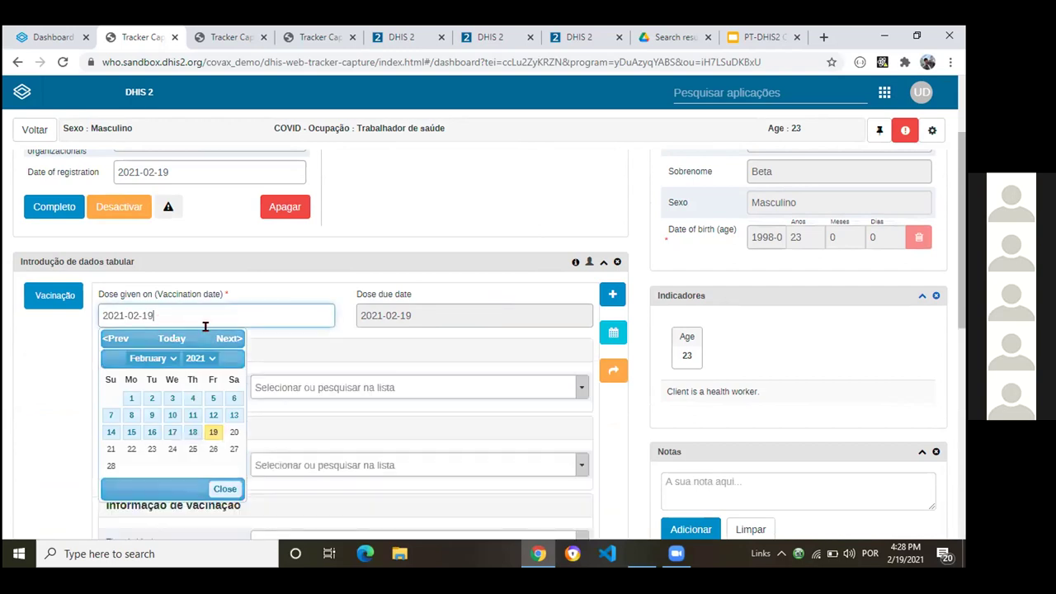
{"action": "left_click", "coordinate": [205, 327]}
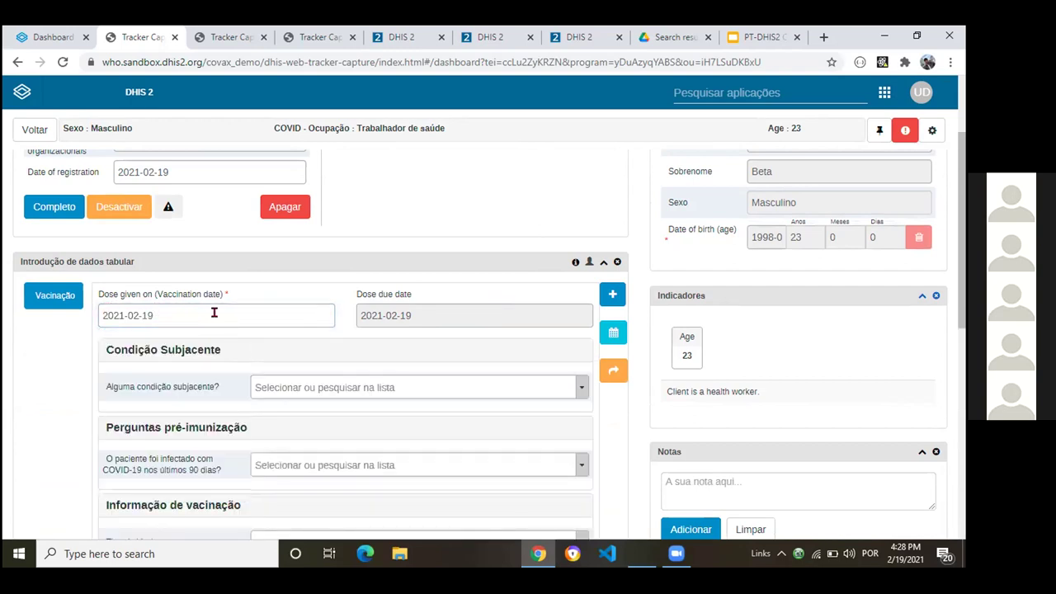
- Answer Sim to the underlying condition question and mark Diabetes as the patient's condition
{"action": "scroll", "coordinate": [214, 313], "scroll_direction": "down", "scroll_amount": 1}
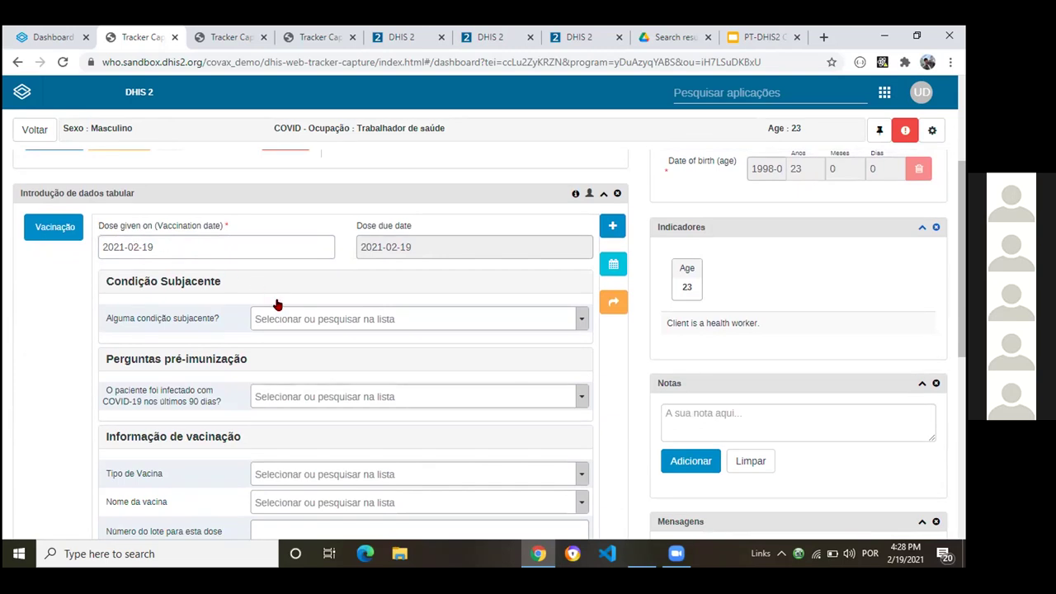
{"action": "scroll", "coordinate": [277, 305], "scroll_direction": "down", "scroll_amount": 3}
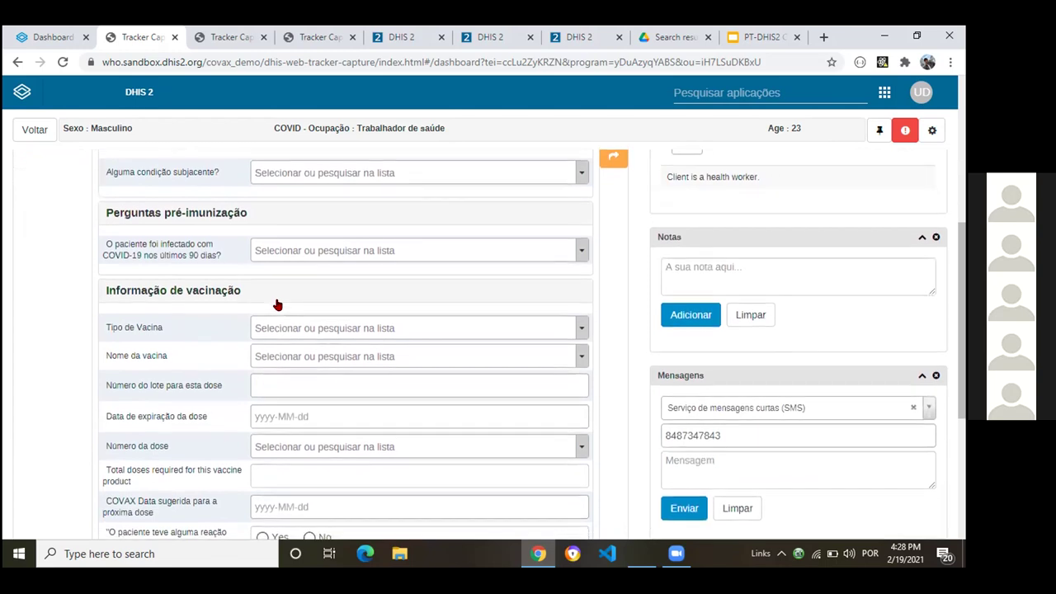
{"action": "scroll", "coordinate": [277, 304], "scroll_direction": "up", "scroll_amount": 2}
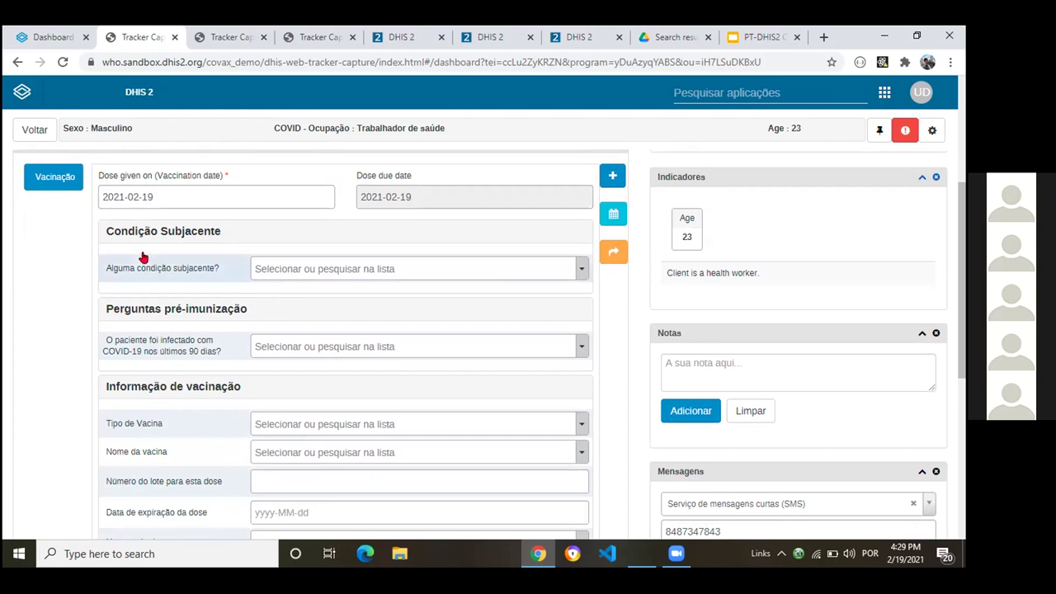
{"action": "left_click", "coordinate": [306, 272]}
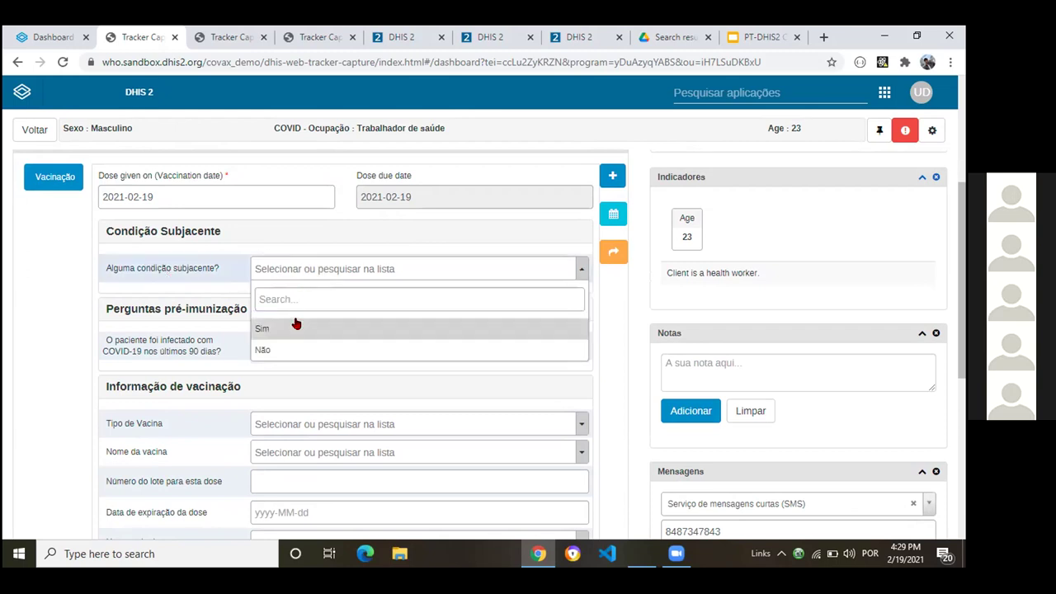
{"action": "left_click", "coordinate": [297, 324]}
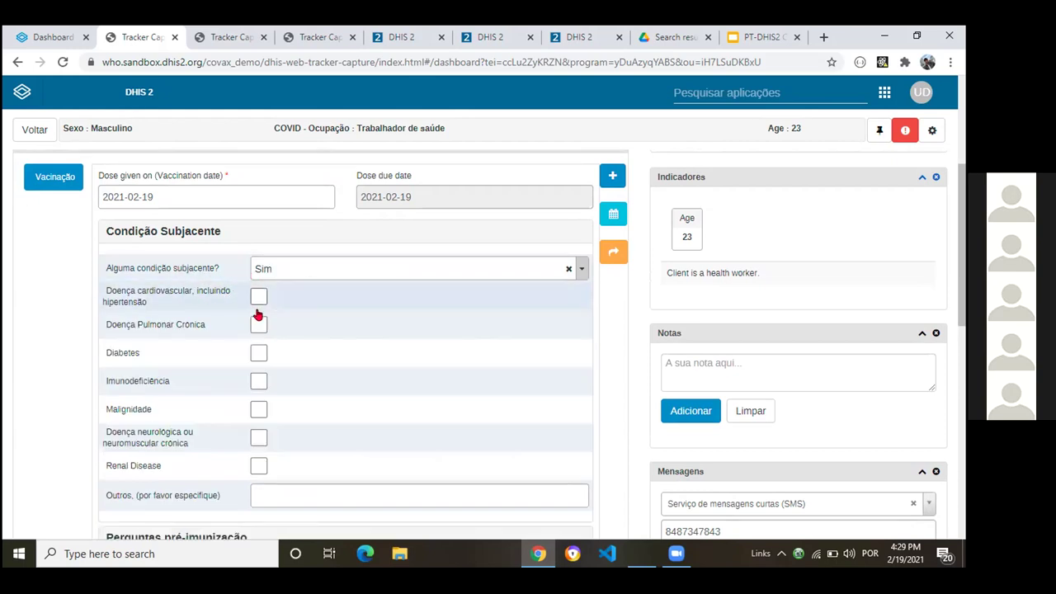
{"action": "left_click", "coordinate": [259, 352]}
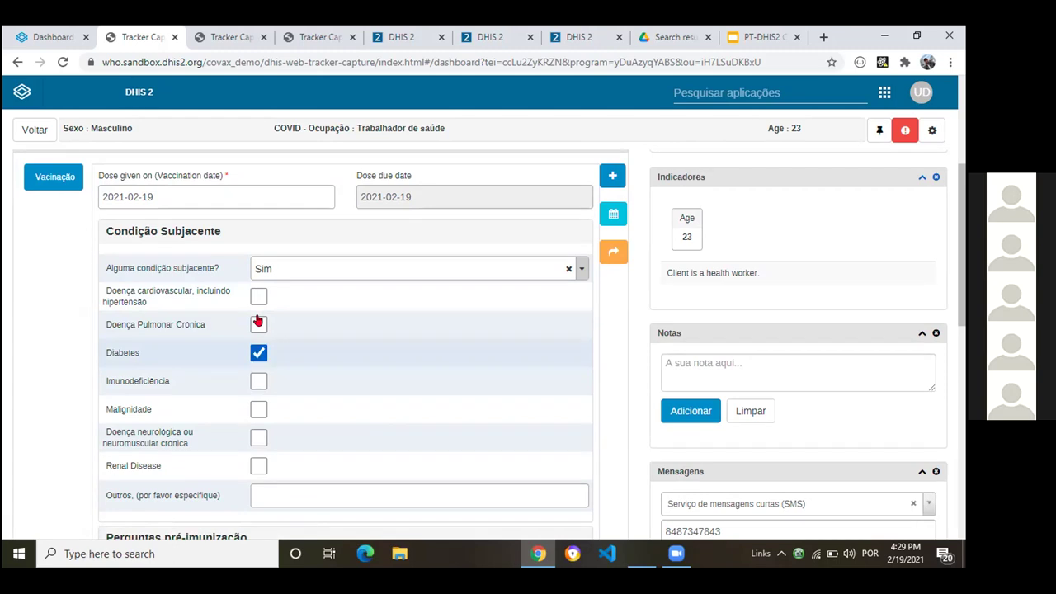
- Answer Não to the pre-immunization question about COVID-19 infection in the last 90 days
{"action": "scroll", "coordinate": [258, 322], "scroll_direction": "down", "scroll_amount": 1}
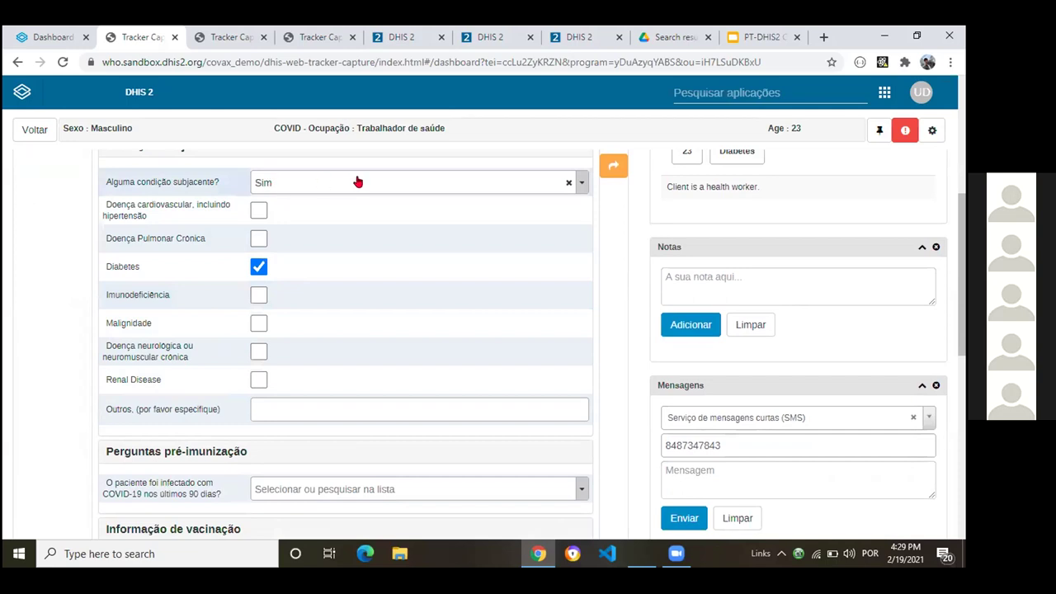
{"action": "scroll", "coordinate": [289, 307], "scroll_direction": "down", "scroll_amount": 2}
{"action": "scroll", "coordinate": [290, 306], "scroll_direction": "down", "scroll_amount": 1}
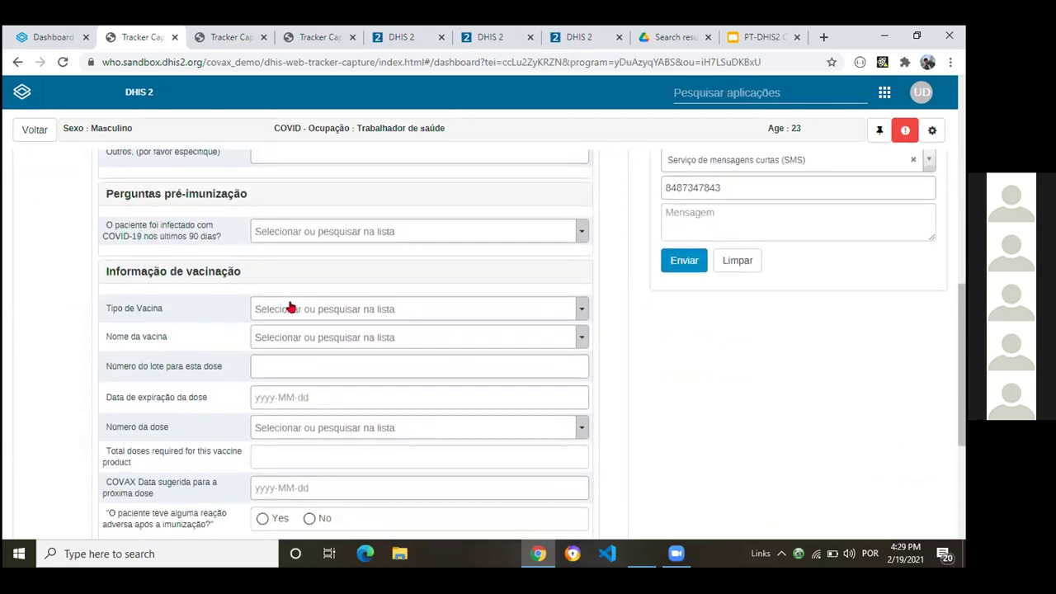
{"action": "left_click", "coordinate": [329, 234]}
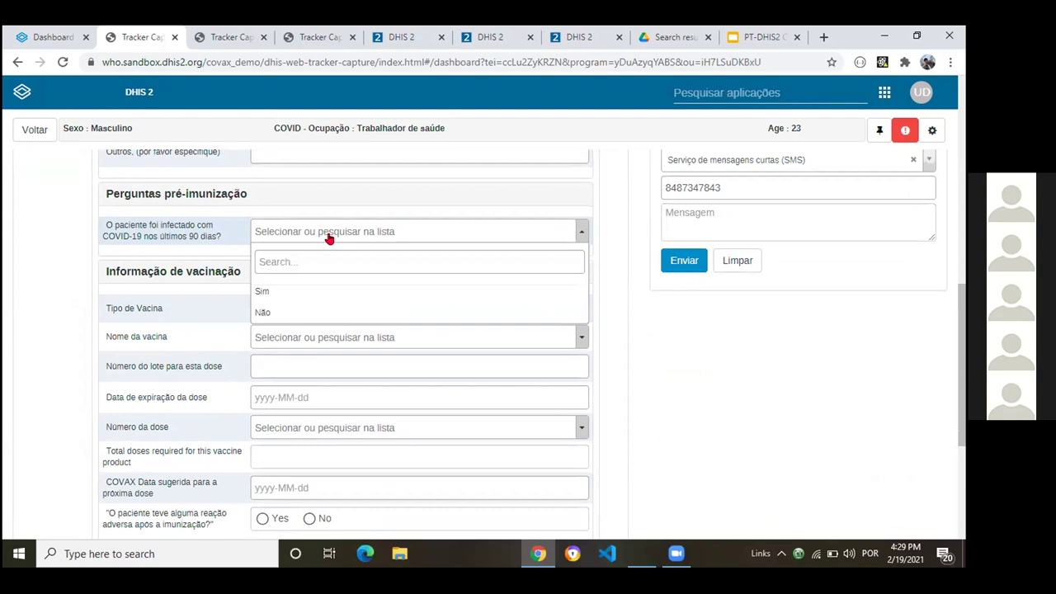
{"action": "left_click", "coordinate": [312, 312]}
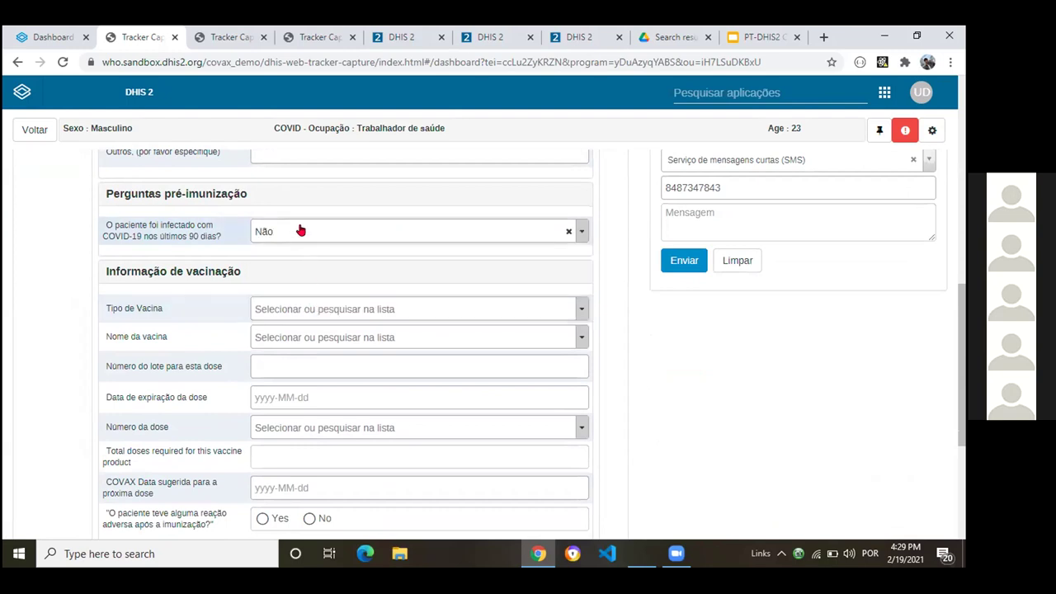
- Try Sim as the answer to the 90-day COVID-19 infection question and restore Não
{"action": "left_click", "coordinate": [302, 233]}
{"action": "left_click", "coordinate": [310, 293]}
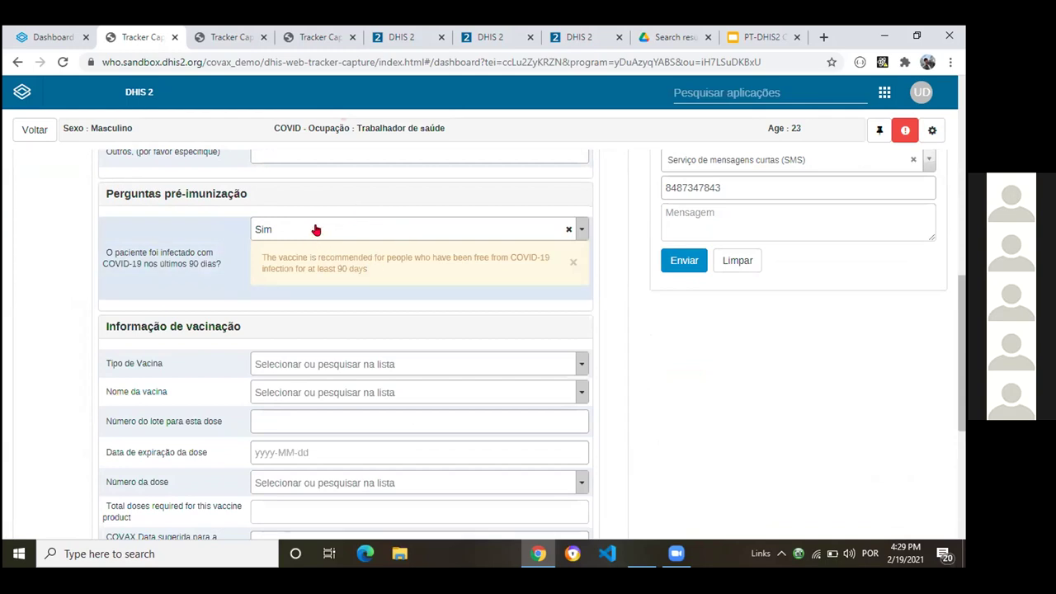
{"action": "left_click", "coordinate": [315, 229]}
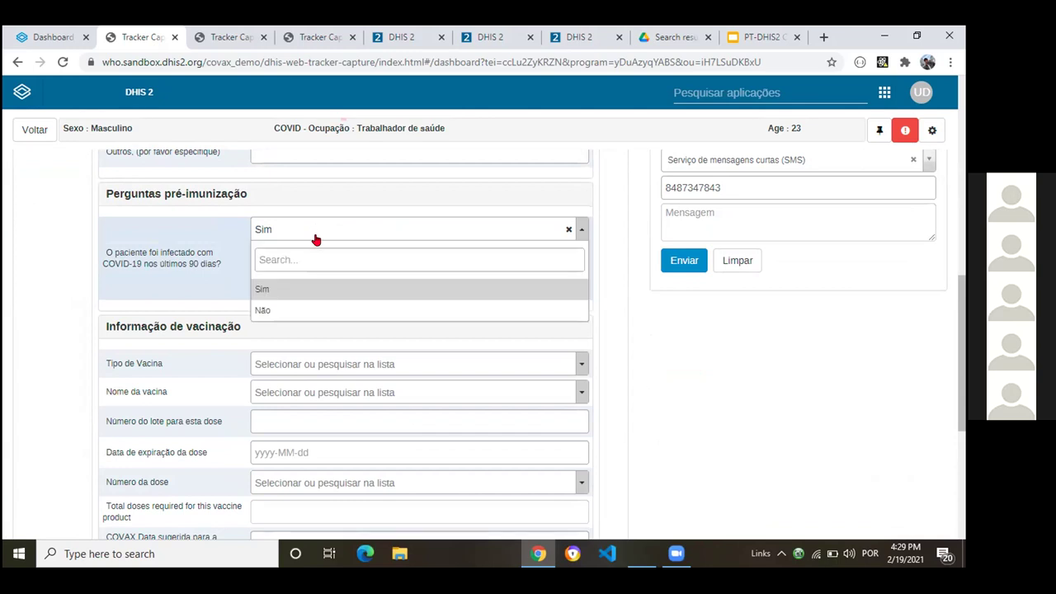
{"action": "left_click", "coordinate": [313, 310]}
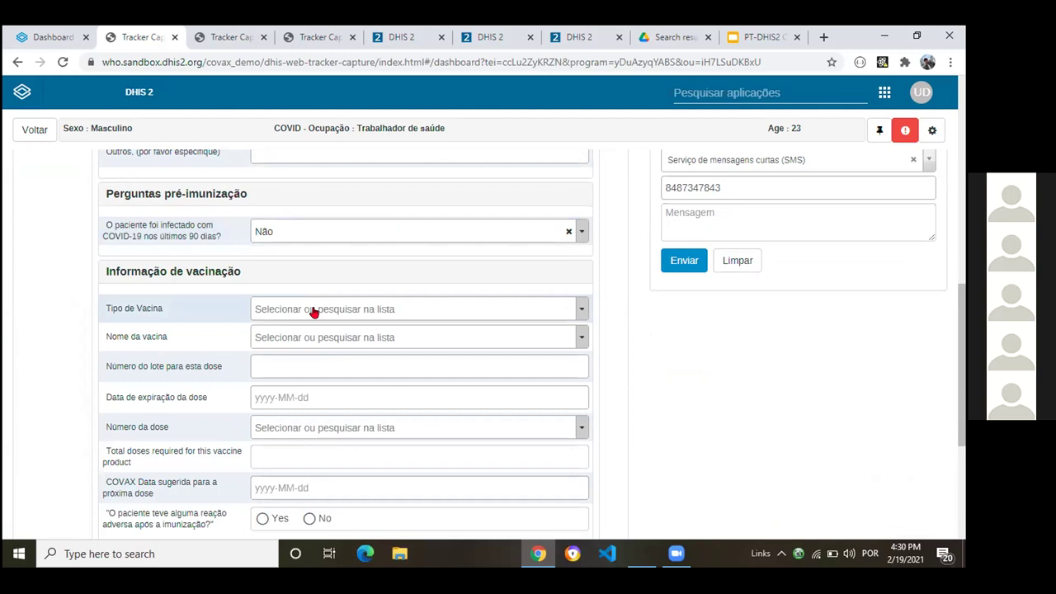
- Set the vaccine type (Tipo de Vacina) to Moderna in the vaccination information section
{"action": "scroll", "coordinate": [314, 312], "scroll_direction": "down", "scroll_amount": 1}
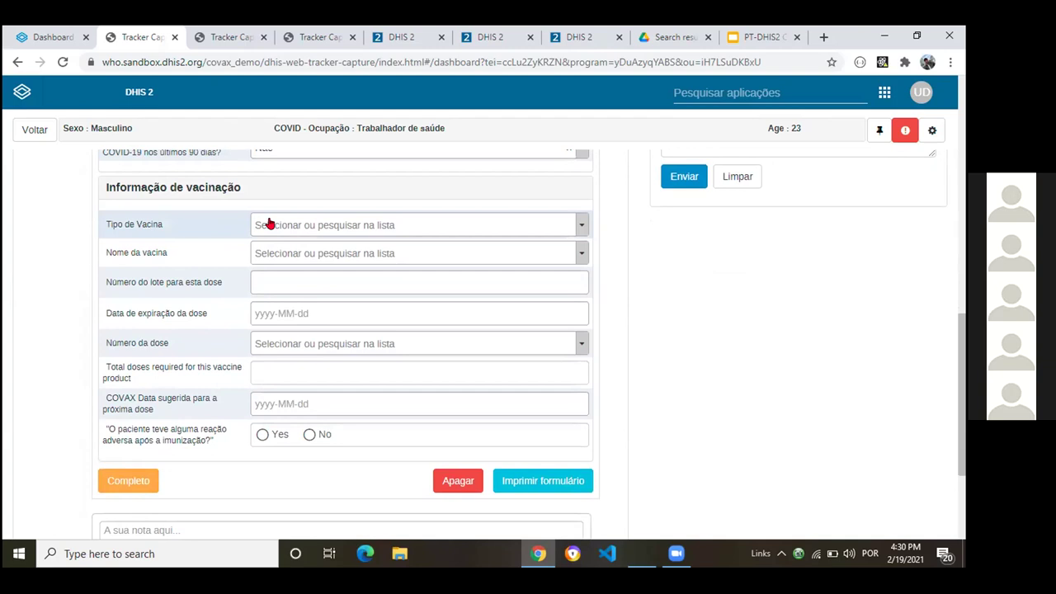
{"action": "left_click", "coordinate": [304, 228]}
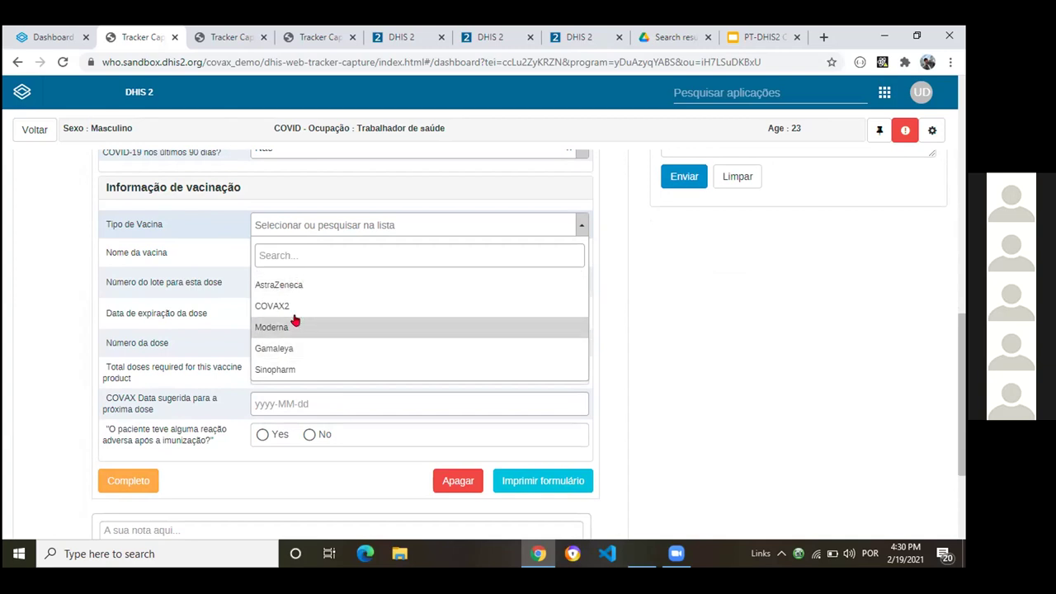
{"action": "key", "text": "Down"}
{"action": "key", "text": "Down"}
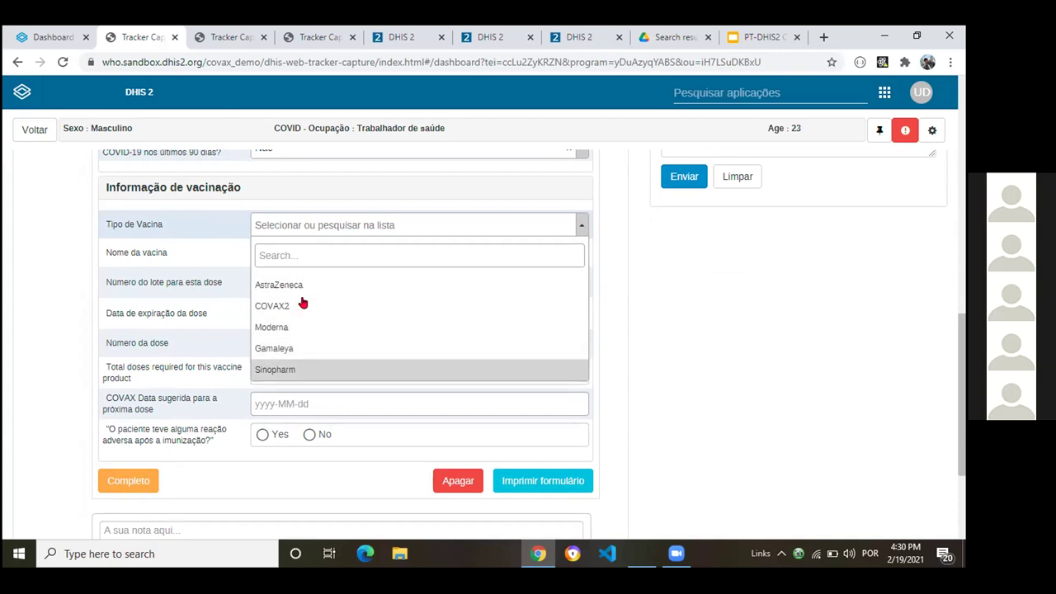
{"action": "key", "text": "Up"}
{"action": "key", "text": "Up"}
{"action": "key", "text": "Return"}
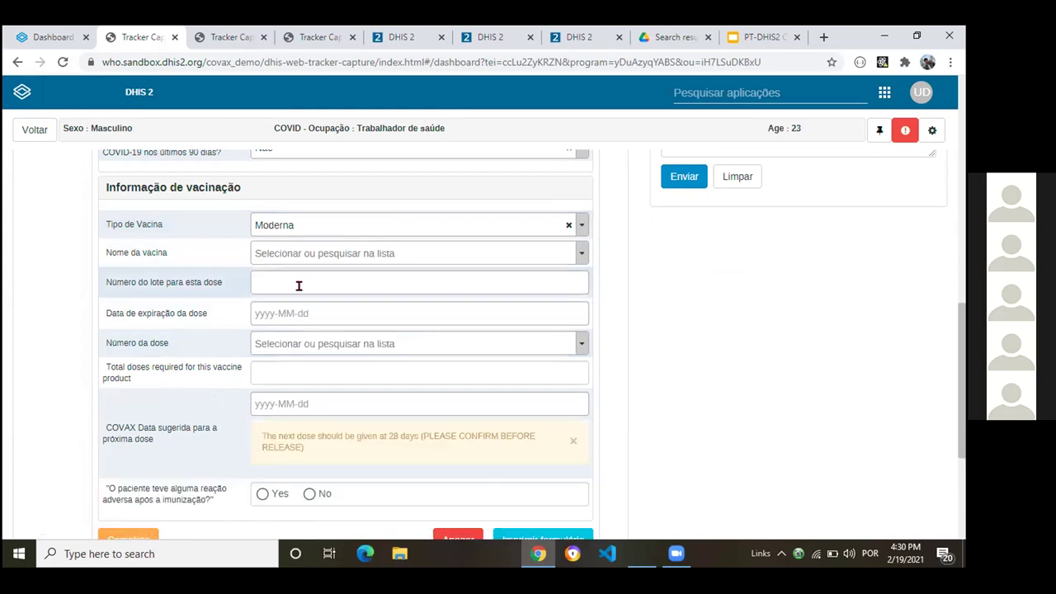
- Try AstraZeneca as the vaccine type (Tipo de Vacina) and restore Moderna
{"action": "scroll", "coordinate": [298, 285], "scroll_direction": "down", "scroll_amount": 1}
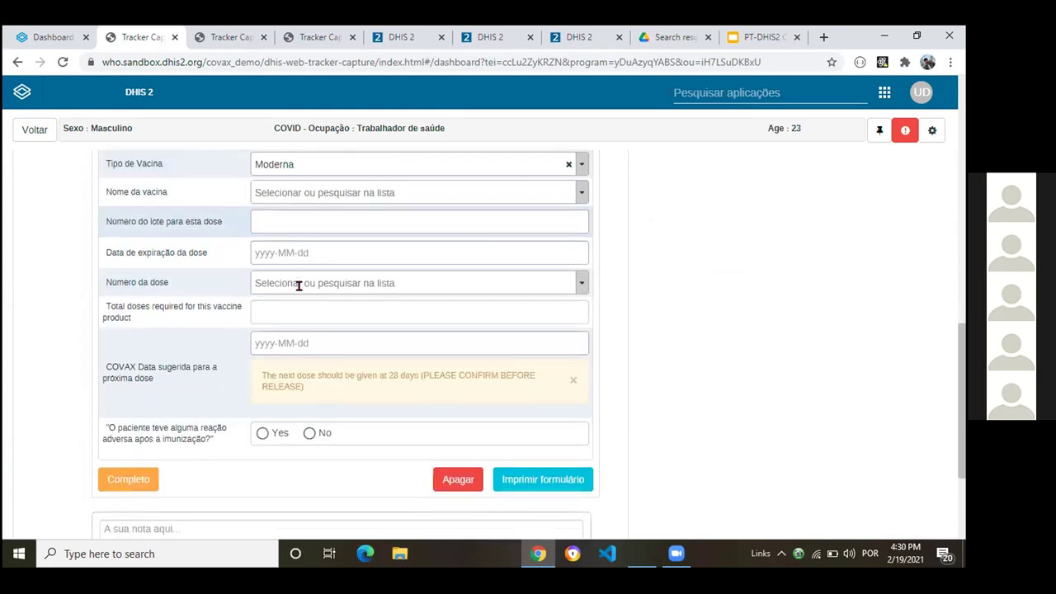
{"action": "left_click", "coordinate": [322, 195]}
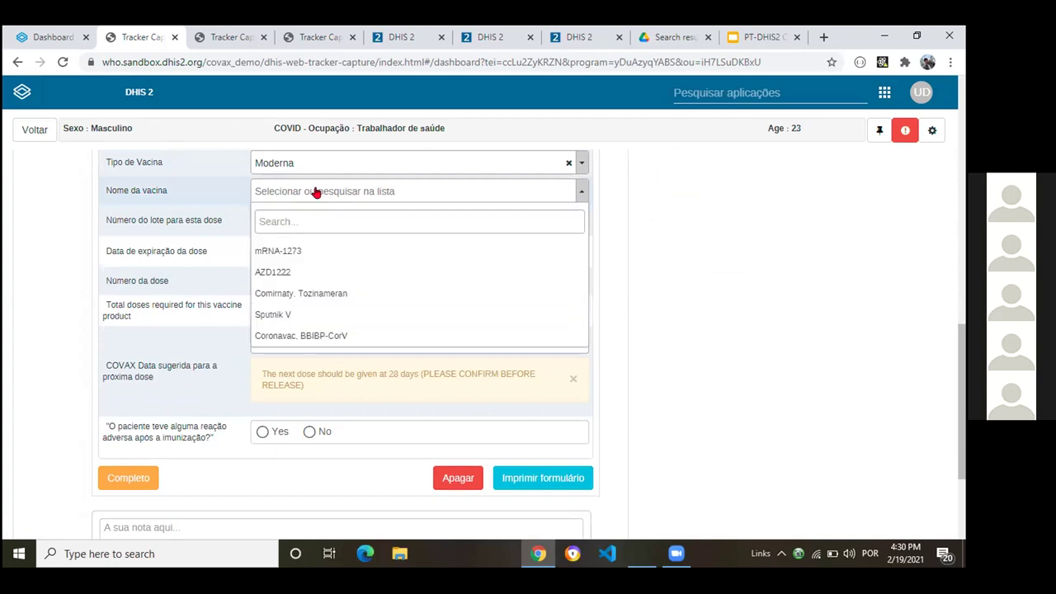
{"action": "left_click", "coordinate": [201, 181]}
{"action": "left_click", "coordinate": [278, 165]}
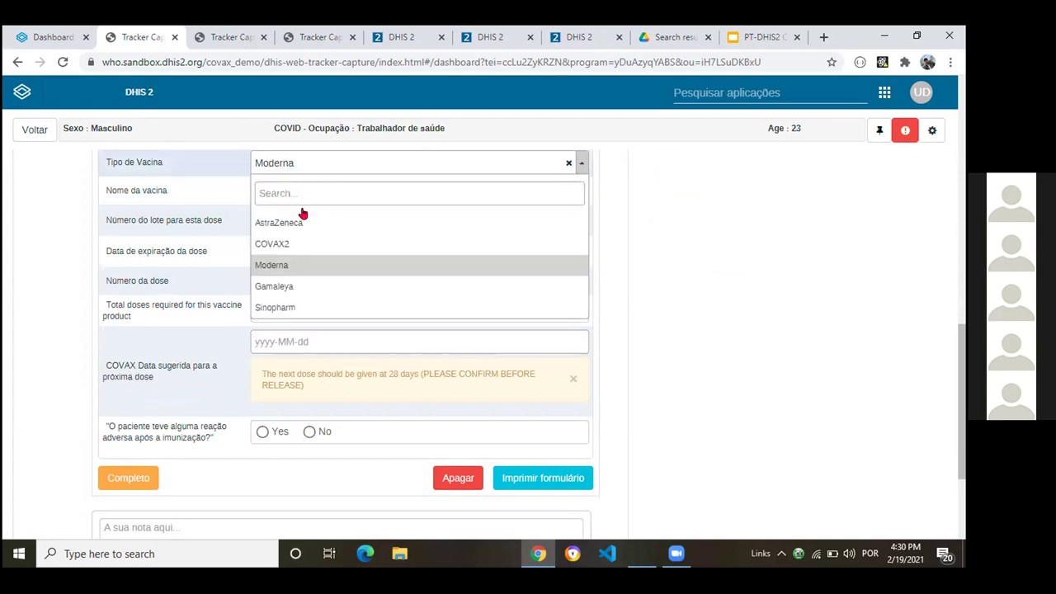
{"action": "left_click", "coordinate": [304, 220]}
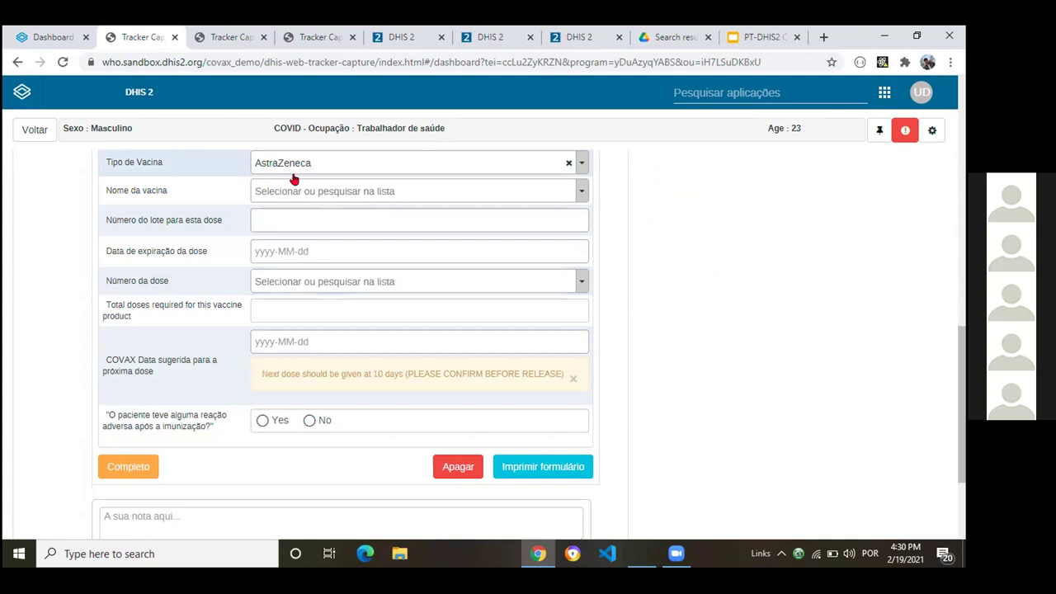
{"action": "left_click", "coordinate": [295, 183]}
{"action": "left_click", "coordinate": [290, 163]}
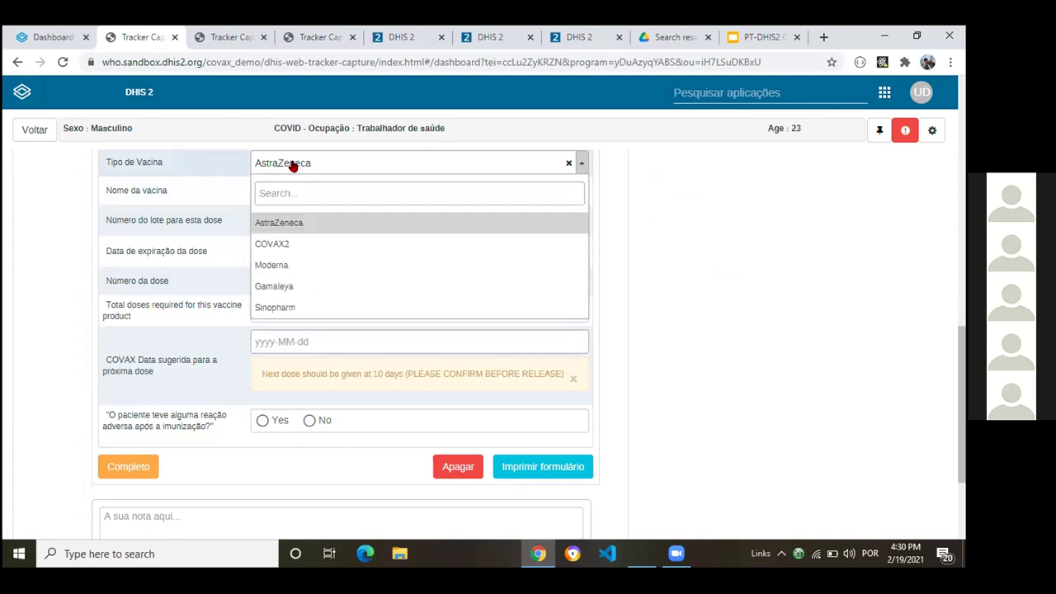
{"action": "left_click", "coordinate": [302, 264]}
{"action": "left_click", "coordinate": [283, 189]}
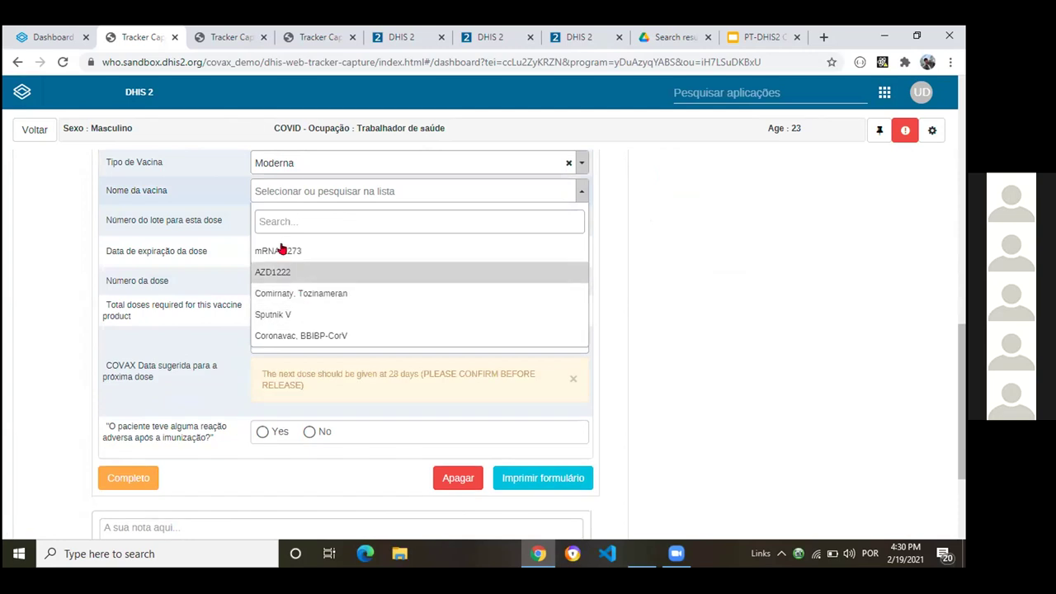
{"action": "left_click", "coordinate": [225, 196]}
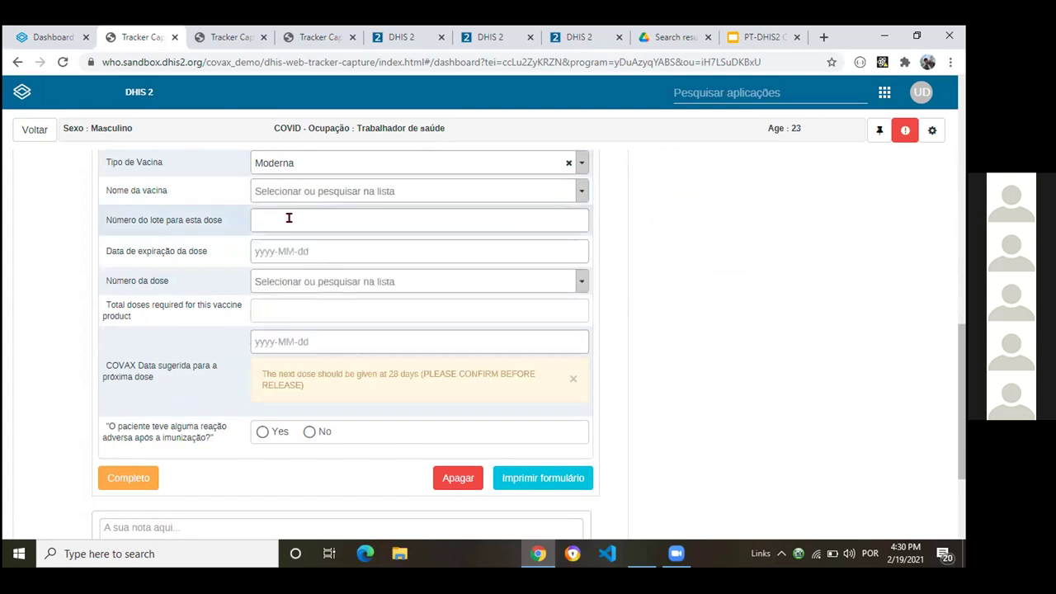
{"action": "left_click", "coordinate": [324, 281]}
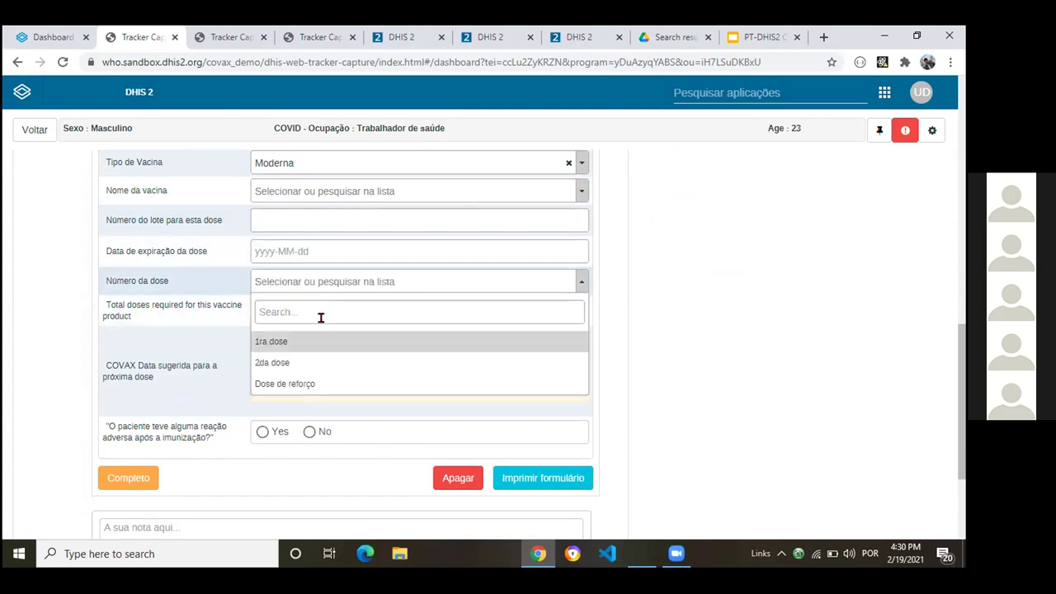
- Set the vaccine type to AstraZeneca and the vaccine name (Nome da vacina) to Coronavac, BBIBP-CorV
{"action": "left_click", "coordinate": [315, 167]}
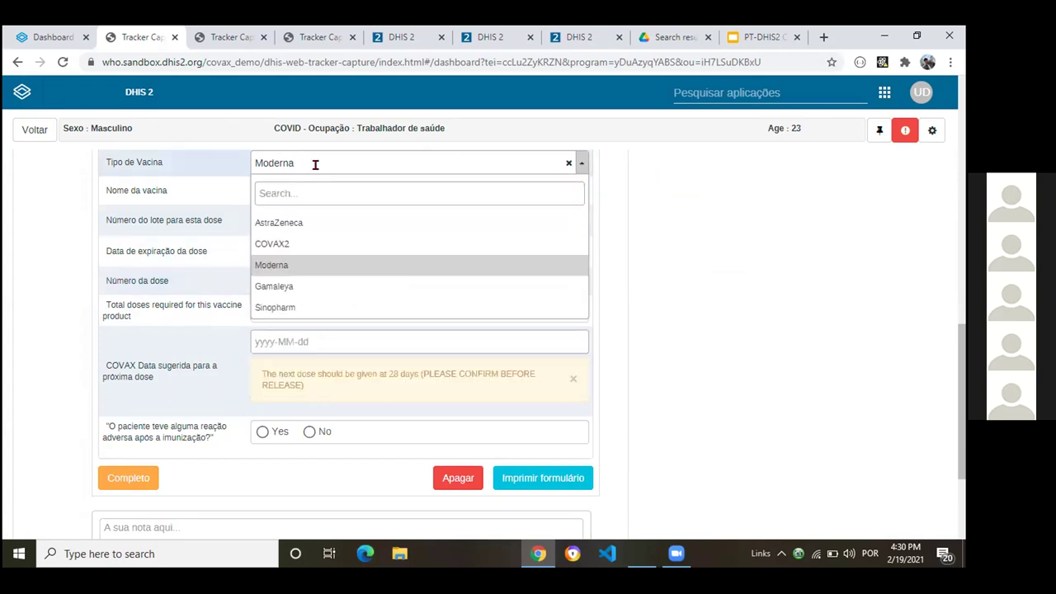
{"action": "left_click", "coordinate": [319, 221]}
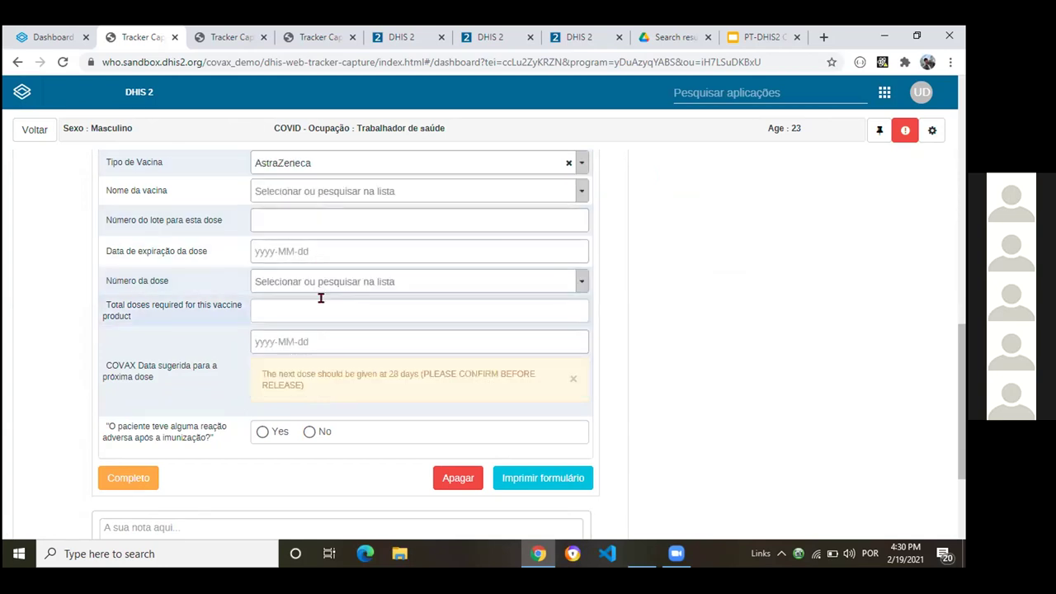
{"action": "scroll", "coordinate": [323, 285], "scroll_direction": "down", "scroll_amount": 1}
{"action": "left_click", "coordinate": [335, 252]}
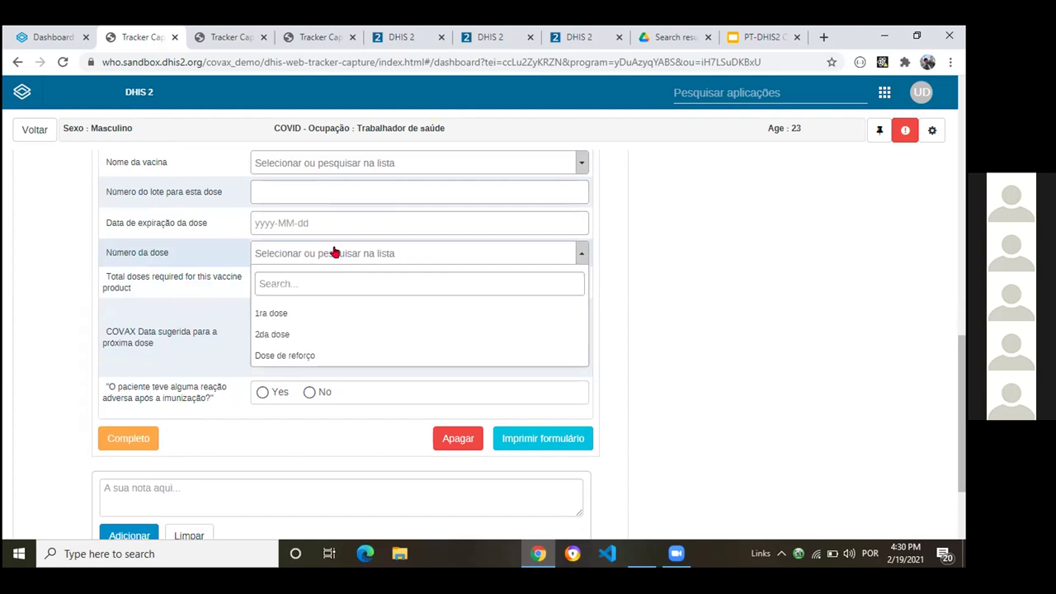
{"action": "scroll", "coordinate": [199, 248], "scroll_direction": "up", "scroll_amount": 2}
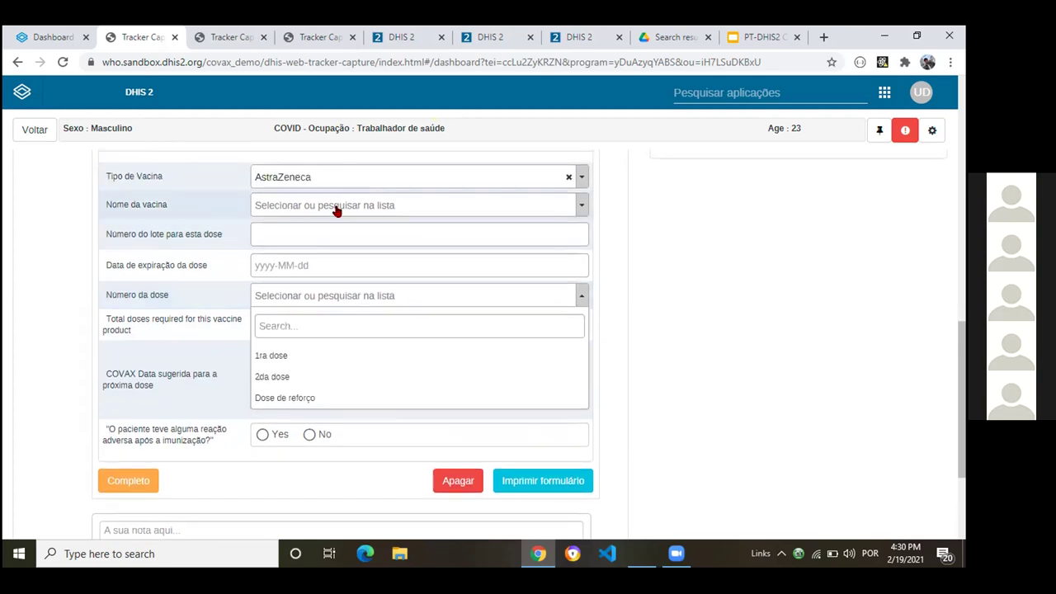
{"action": "left_click", "coordinate": [332, 205]}
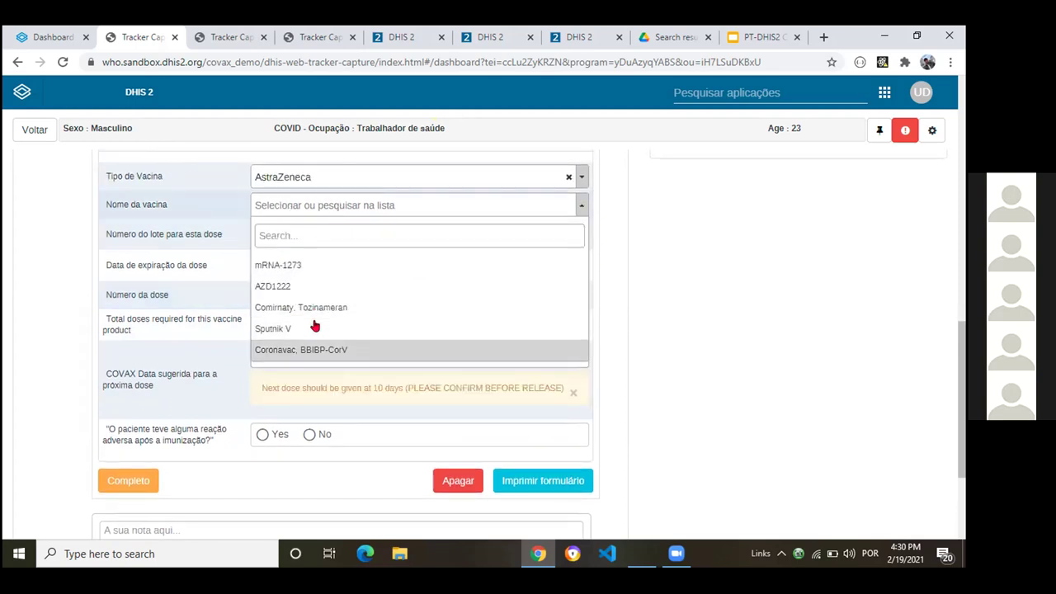
{"action": "left_click", "coordinate": [313, 350]}
- Enter 76767676 as the lot number for this dose (Número do lote para esta dose)
{"action": "left_click", "coordinate": [293, 237]}
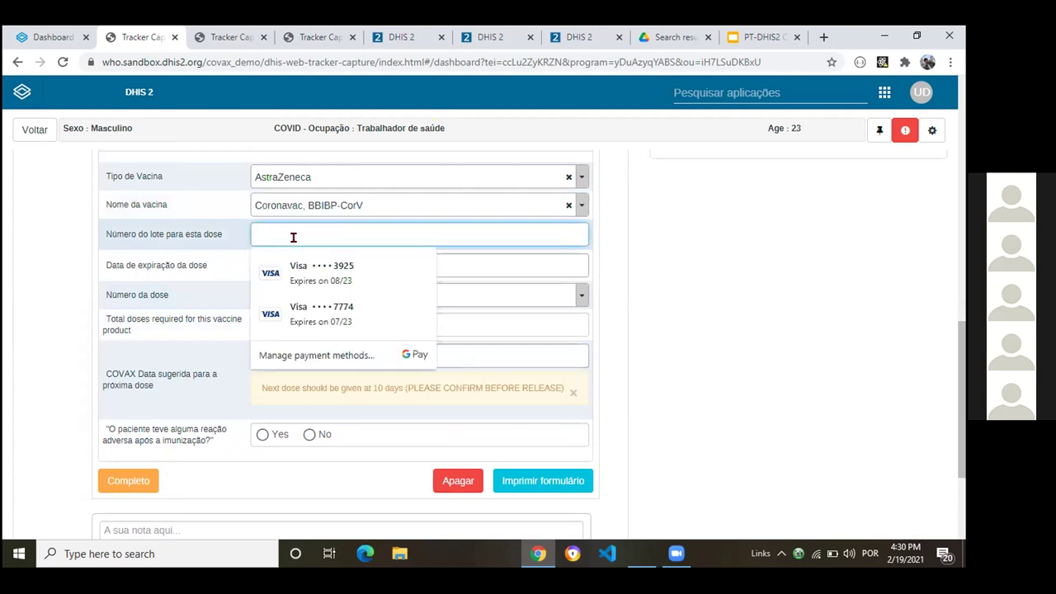
{"action": "type", "text": "76767676"}
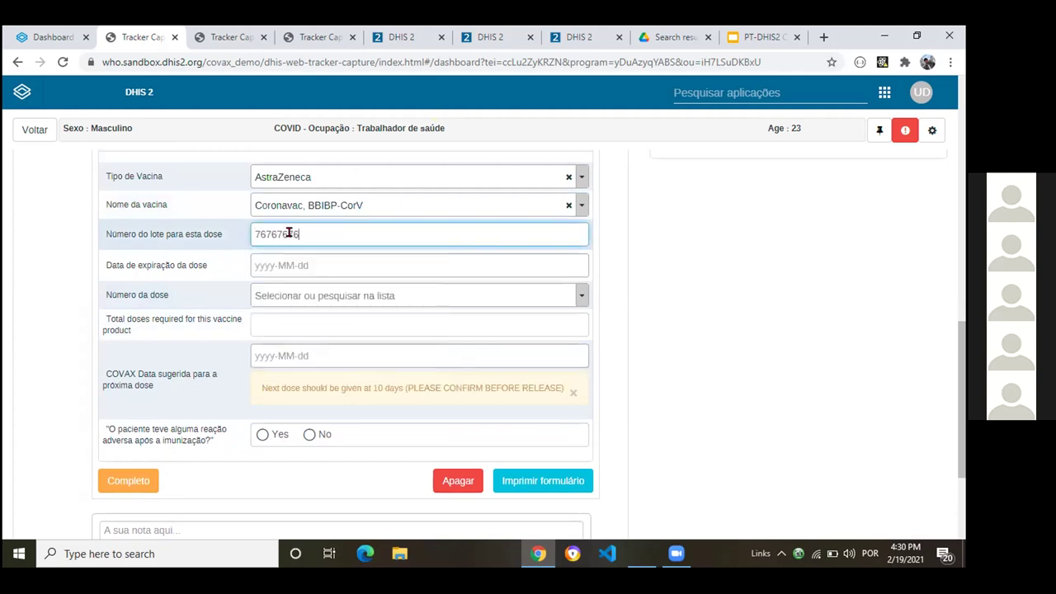
{"action": "left_click", "coordinate": [631, 256]}
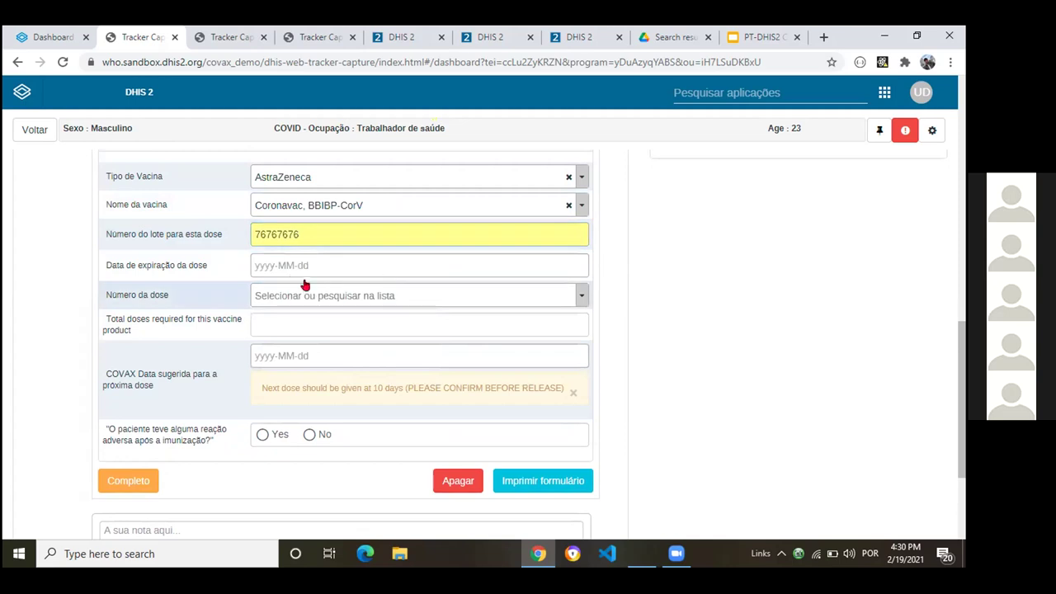
- Set the dose expiration date to 2021-08-03 and the dose number (Número da dose) to 1ra dose
{"action": "left_click", "coordinate": [272, 262]}
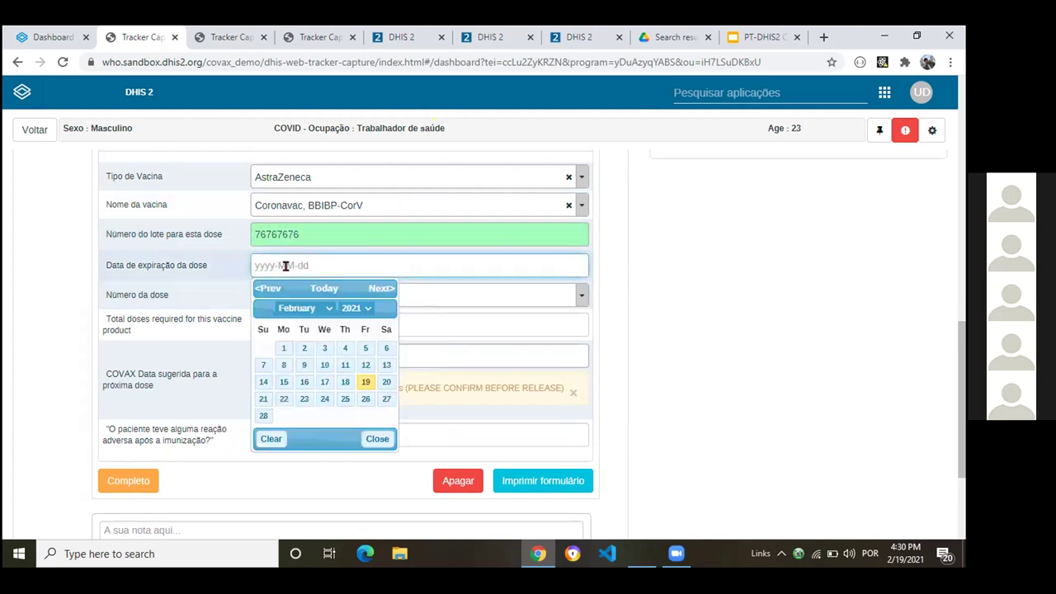
{"action": "left_click", "coordinate": [321, 312]}
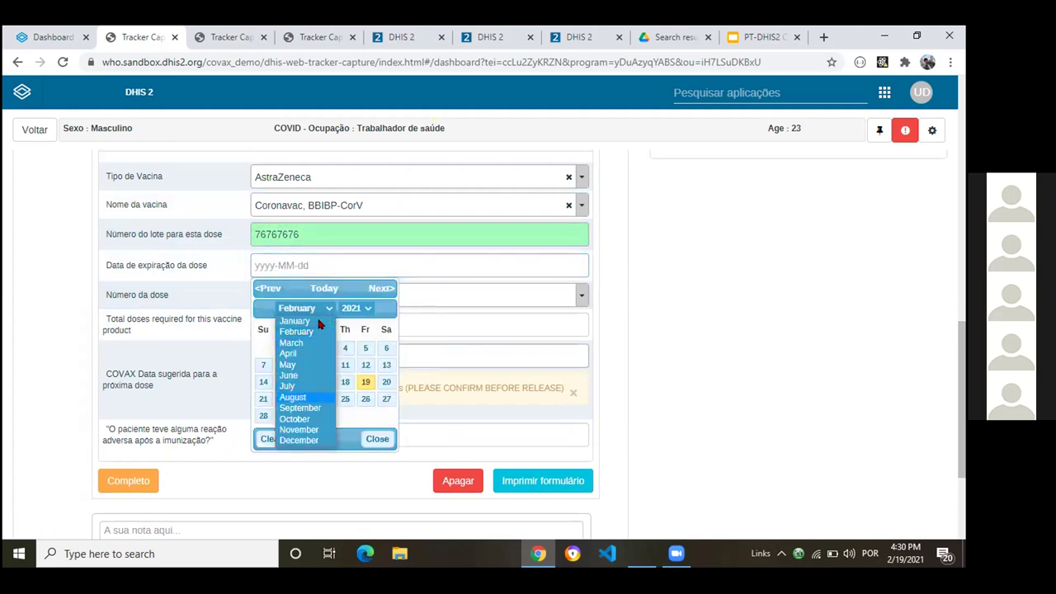
{"action": "left_click", "coordinate": [292, 397]}
{"action": "left_click", "coordinate": [304, 347]}
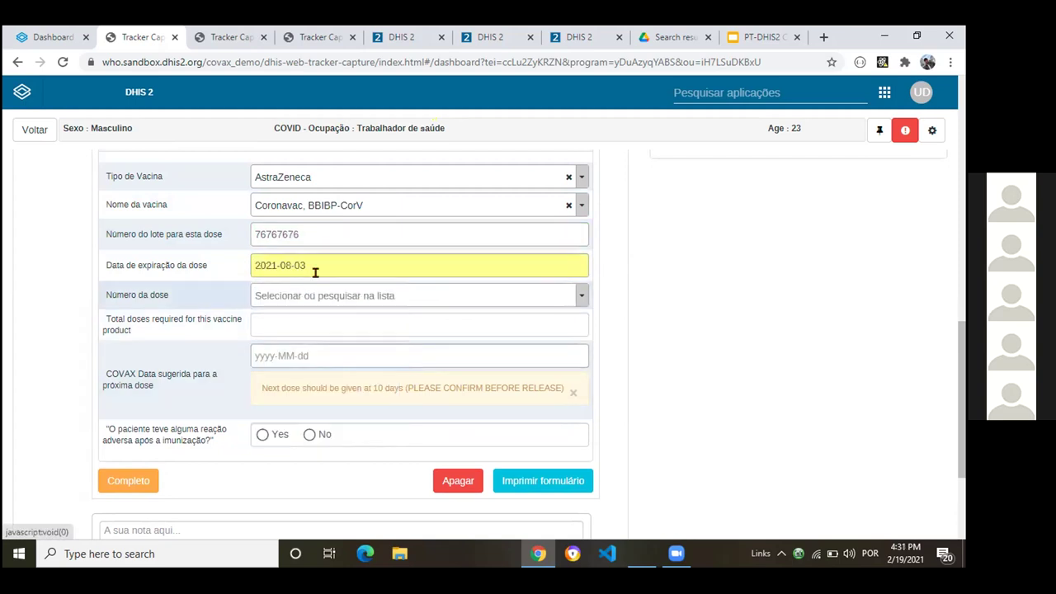
{"action": "left_click", "coordinate": [345, 297]}
{"action": "key", "text": "Return"}
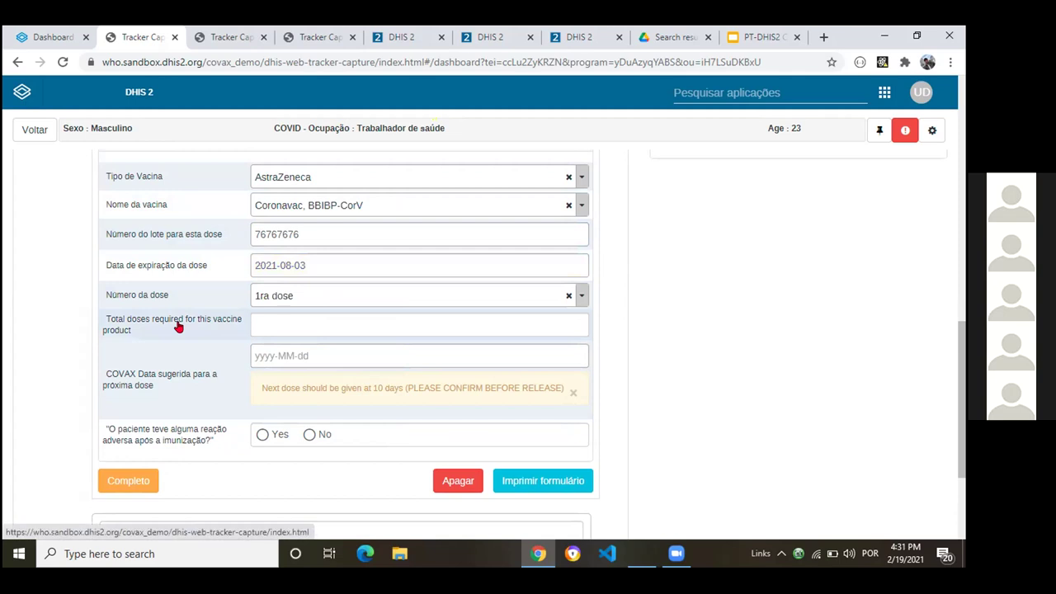
- Set the suggested next dose date to 2021-02-26 and answer No to the adverse reaction question
{"action": "scroll", "coordinate": [178, 326], "scroll_direction": "down", "scroll_amount": 2}
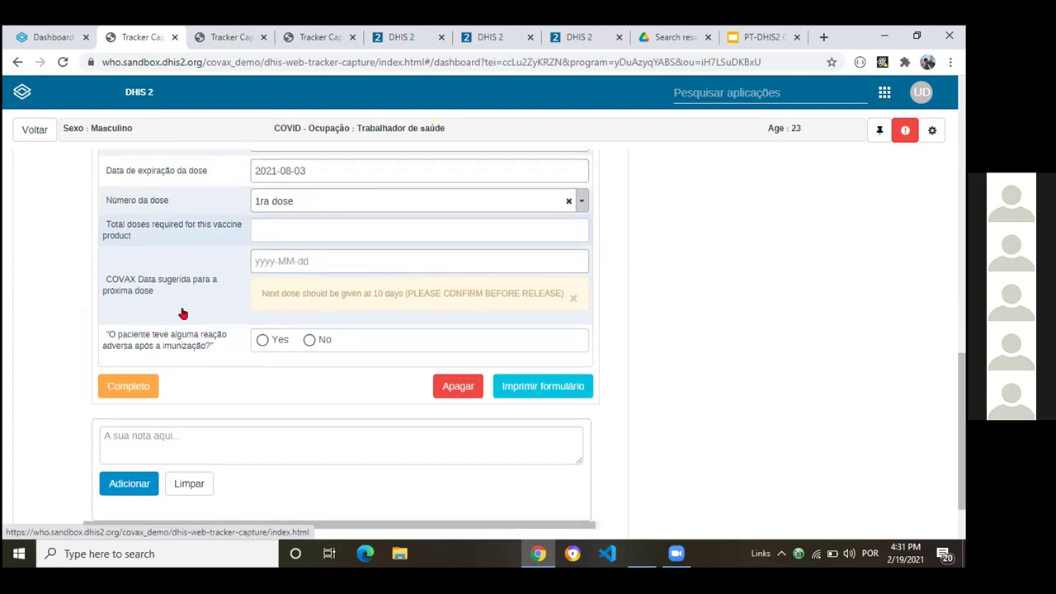
{"action": "left_click", "coordinate": [296, 259]}
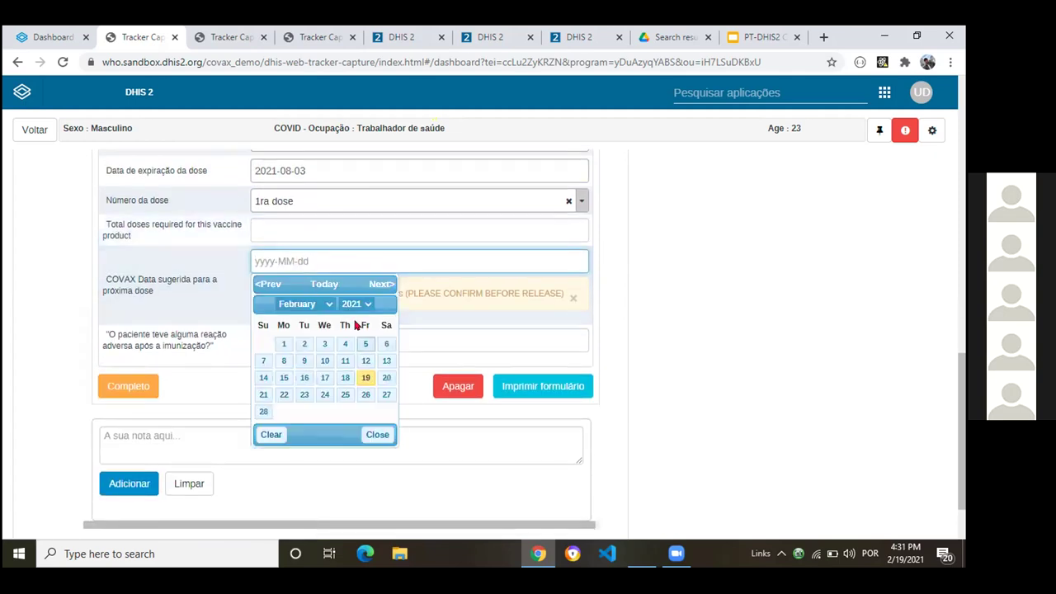
{"action": "left_click", "coordinate": [299, 303]}
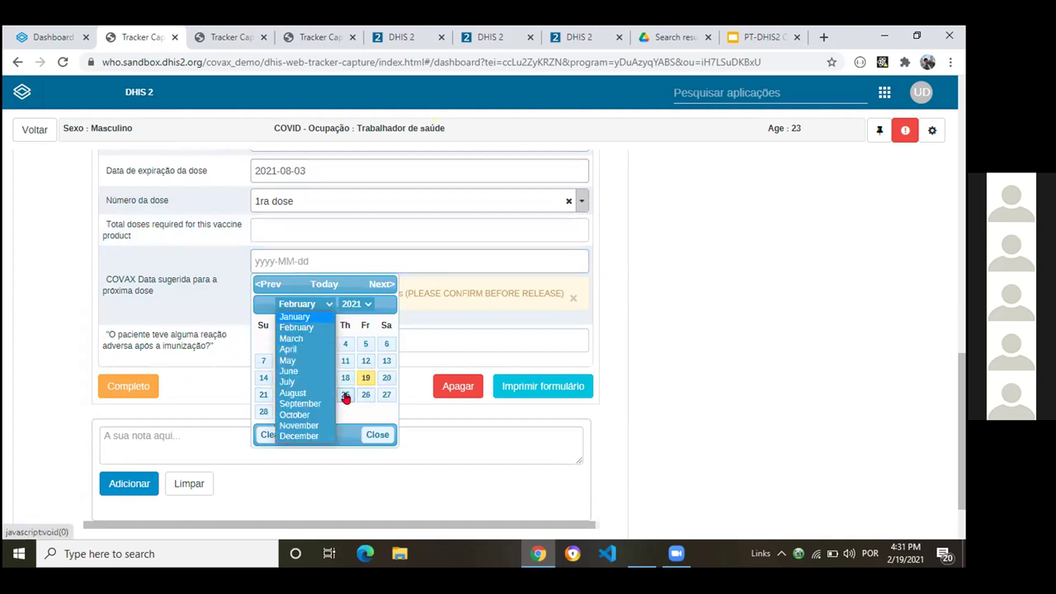
{"action": "scroll", "coordinate": [379, 228], "scroll_direction": "up", "scroll_amount": 1}
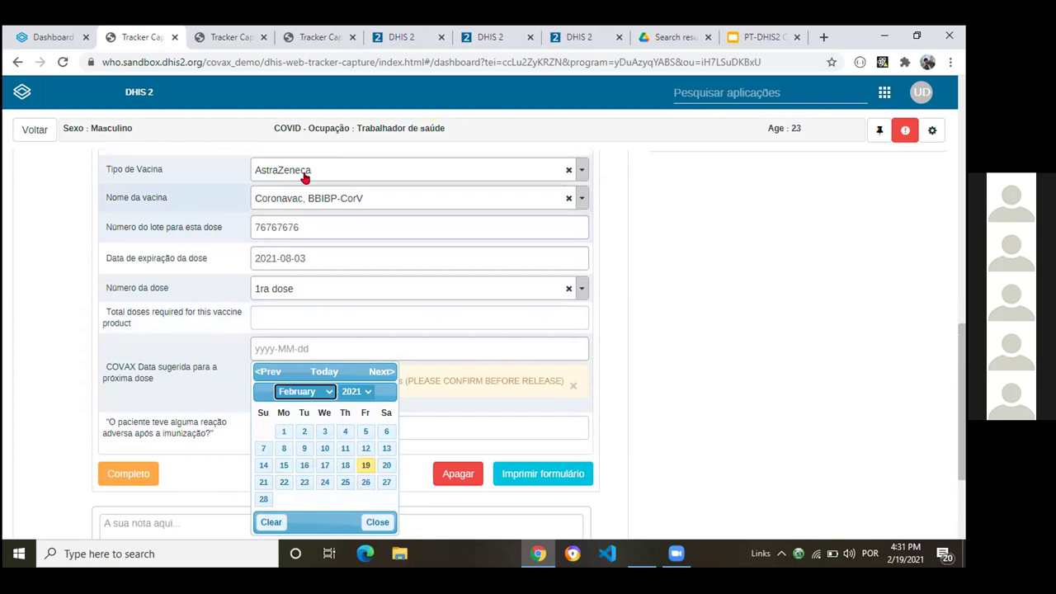
{"action": "scroll", "coordinate": [365, 307], "scroll_direction": "down", "scroll_amount": 2}
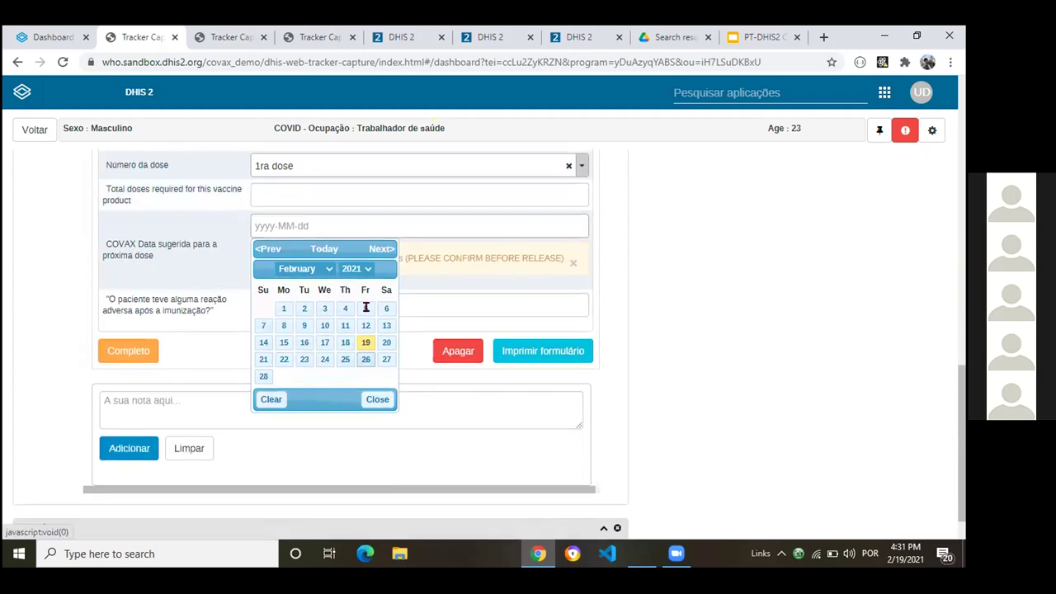
{"action": "left_click", "coordinate": [365, 359]}
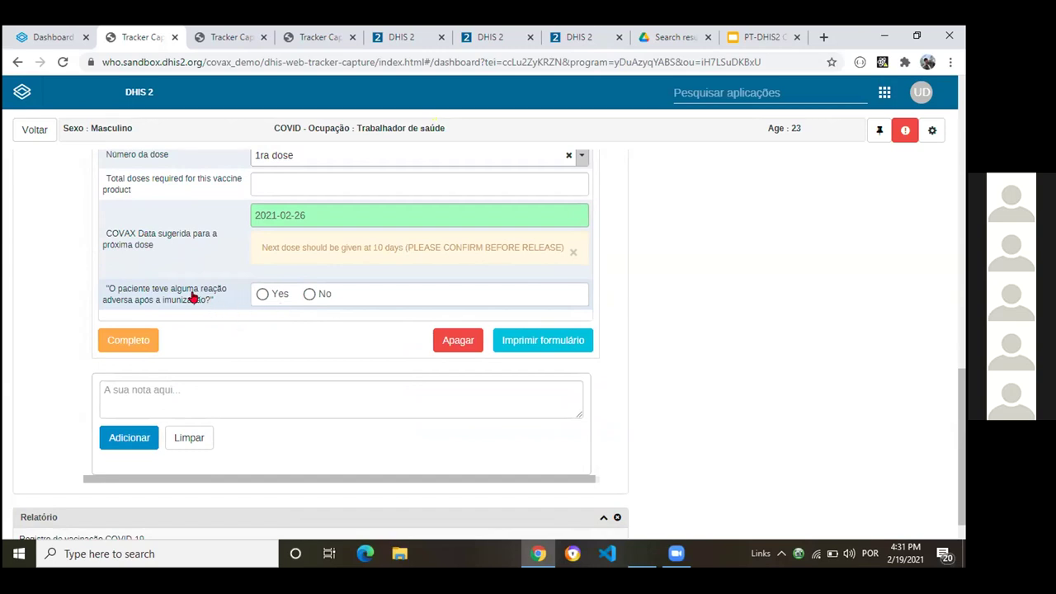
{"action": "left_click", "coordinate": [312, 302]}
- Add a new event to the Vacinação stage with the vaccination date 2021-02-19 and save it
{"action": "scroll", "coordinate": [311, 302], "scroll_direction": "up", "scroll_amount": 4}
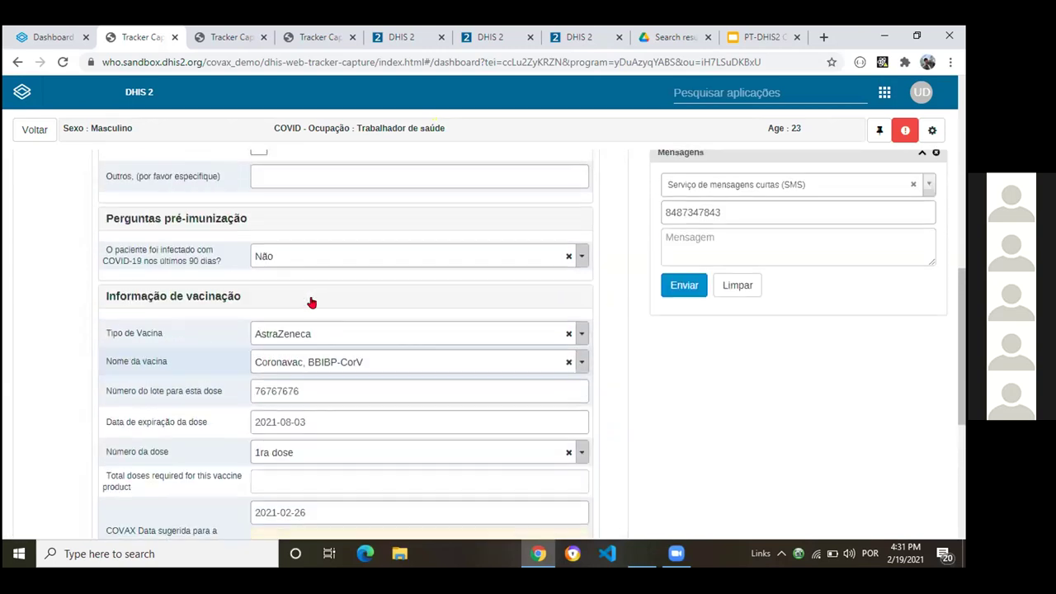
{"action": "scroll", "coordinate": [311, 302], "scroll_direction": "up", "scroll_amount": 4}
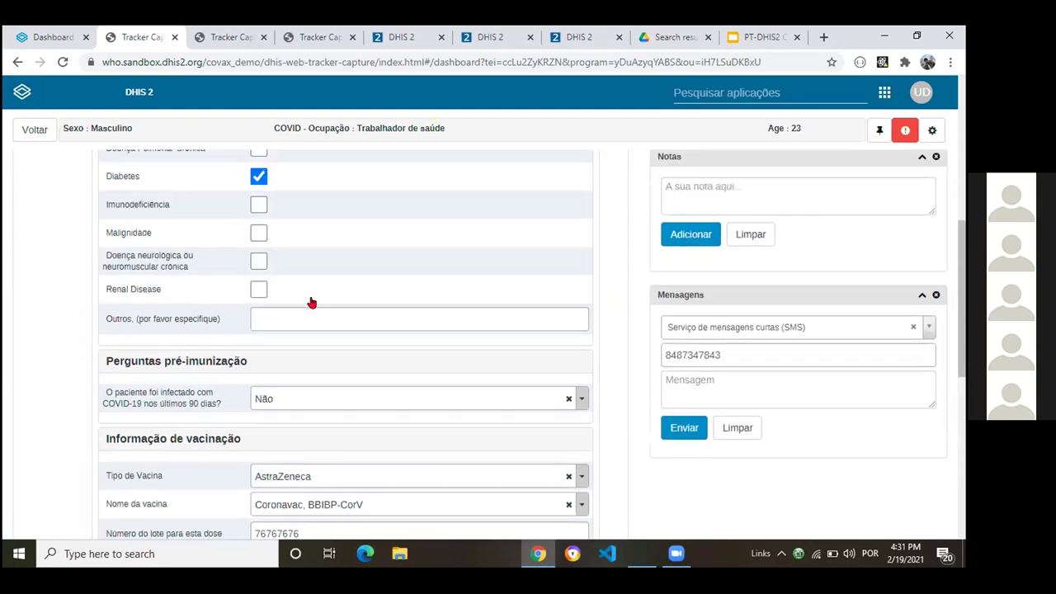
{"action": "scroll", "coordinate": [309, 295], "scroll_direction": "up", "scroll_amount": 1}
{"action": "scroll", "coordinate": [309, 294], "scroll_direction": "down", "scroll_amount": 2}
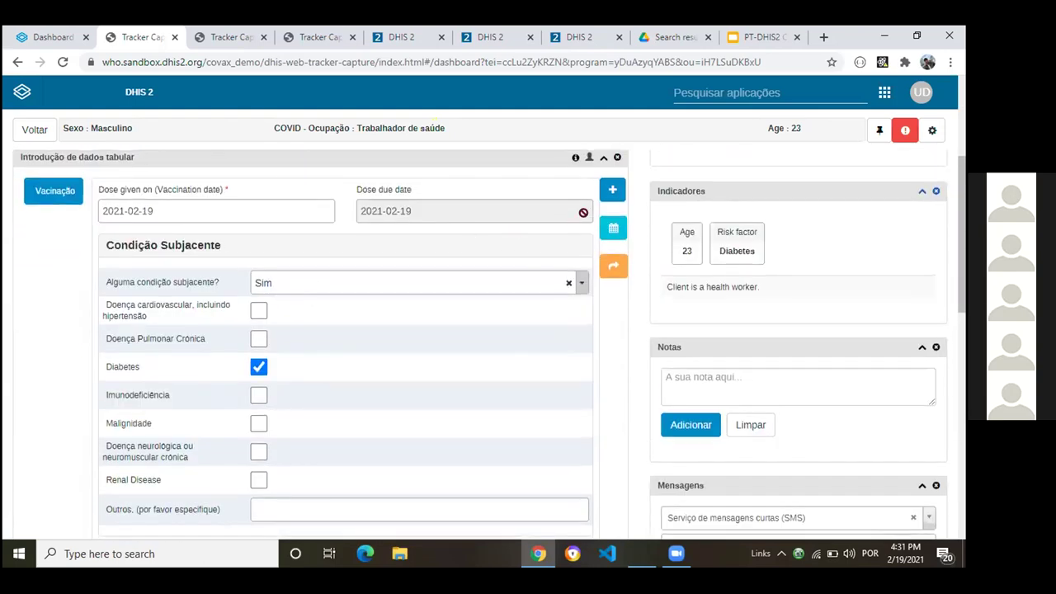
{"action": "left_click", "coordinate": [611, 196]}
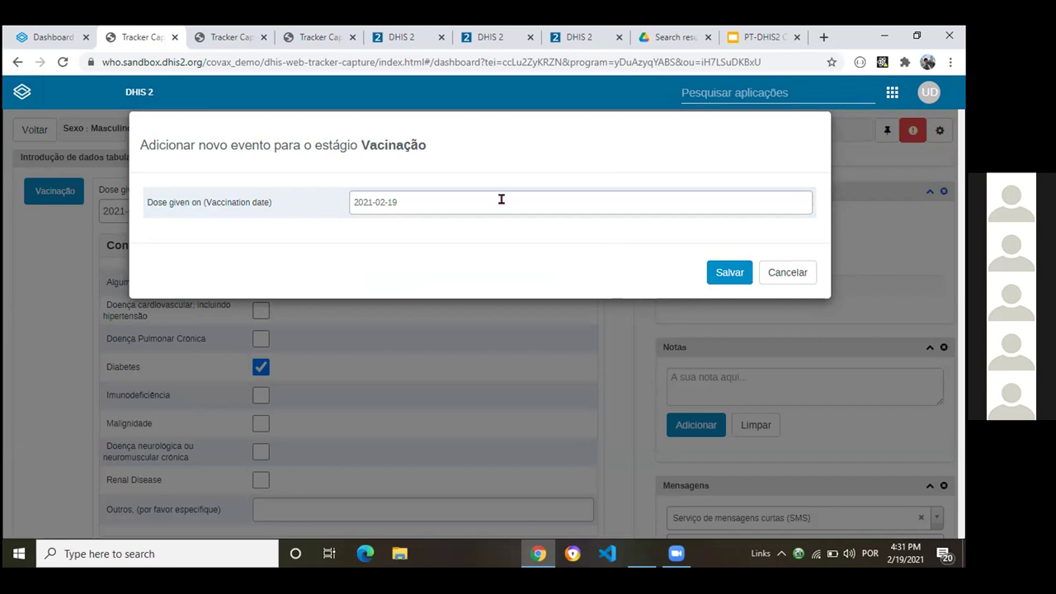
{"action": "left_click", "coordinate": [474, 194]}
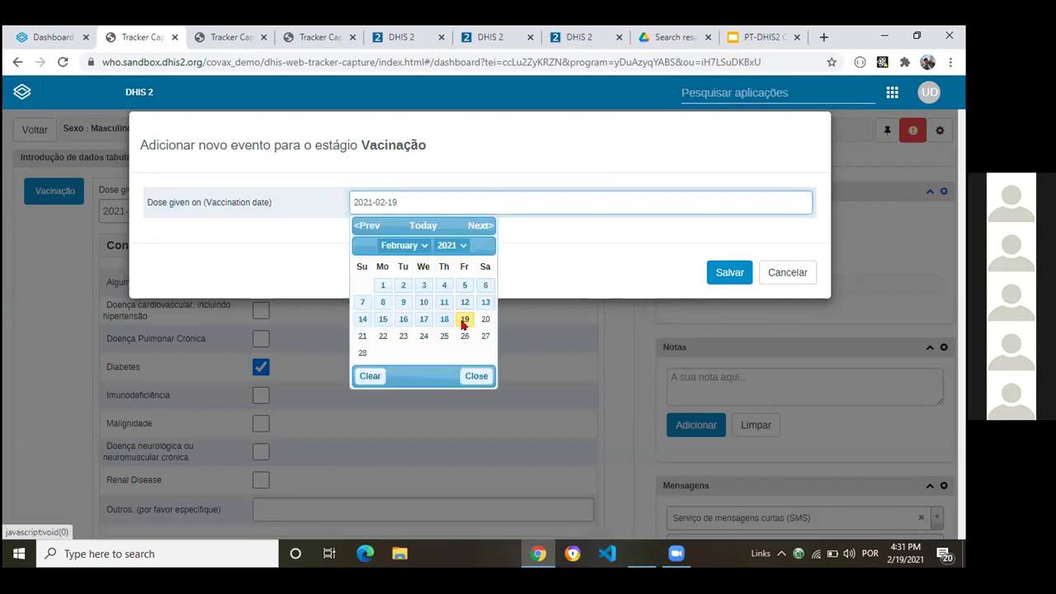
{"action": "left_click", "coordinate": [464, 322]}
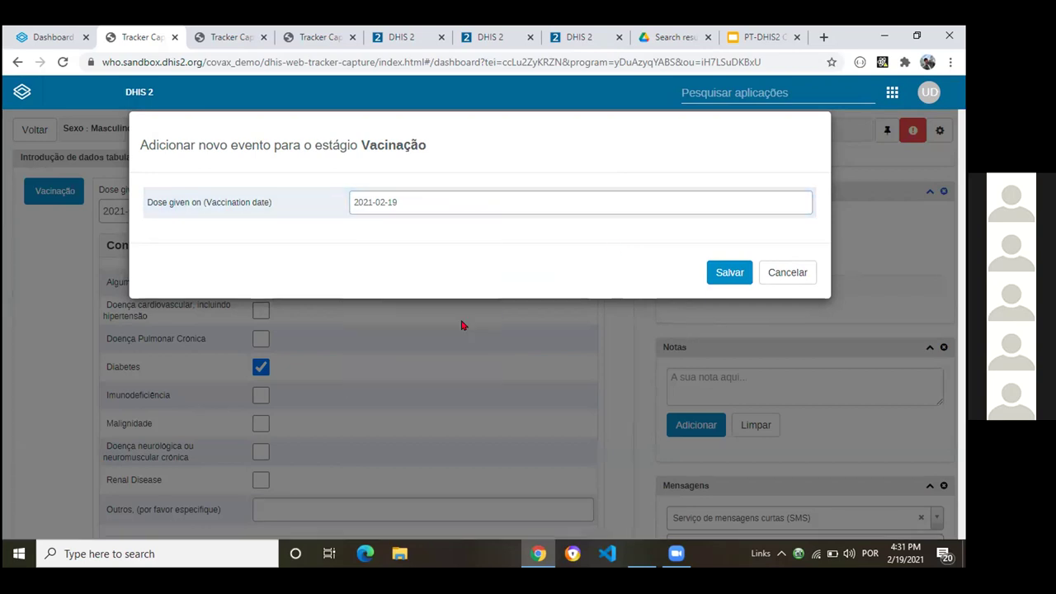
{"action": "left_click", "coordinate": [729, 273]}
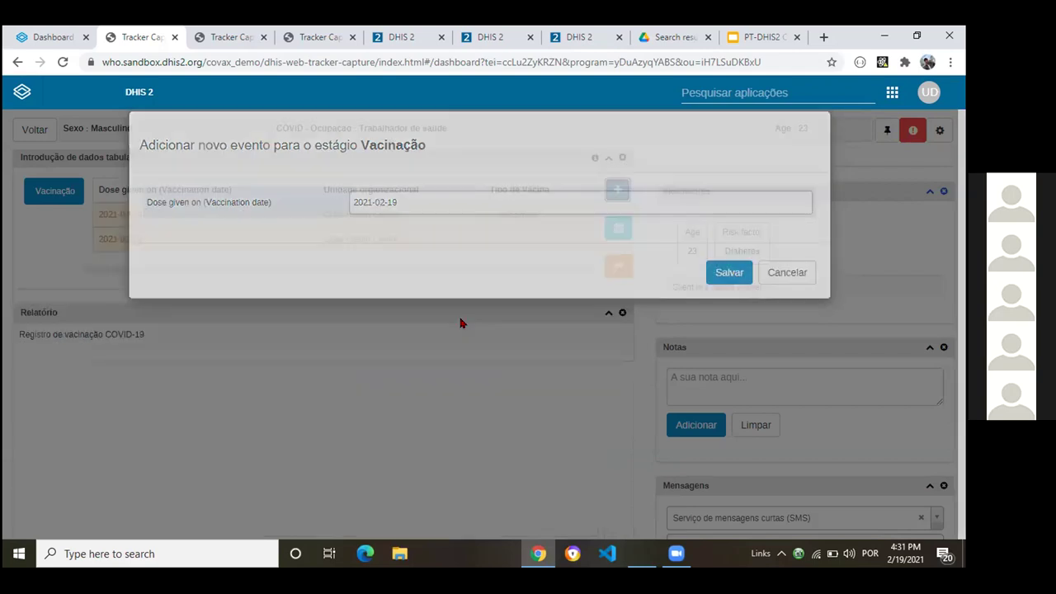
- In the new vaccination event, answer Não to the underlying condition question and set the vaccine type (Tipo de Vacina) to AstraZeneca
{"action": "scroll", "coordinate": [460, 323], "scroll_direction": "down", "scroll_amount": 5}
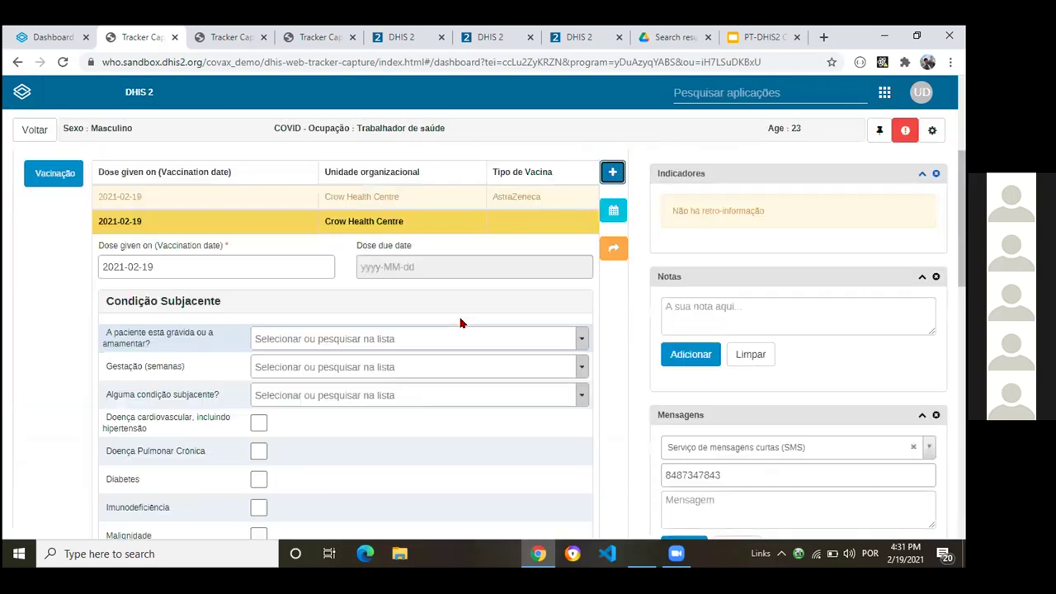
{"action": "left_click", "coordinate": [328, 189]}
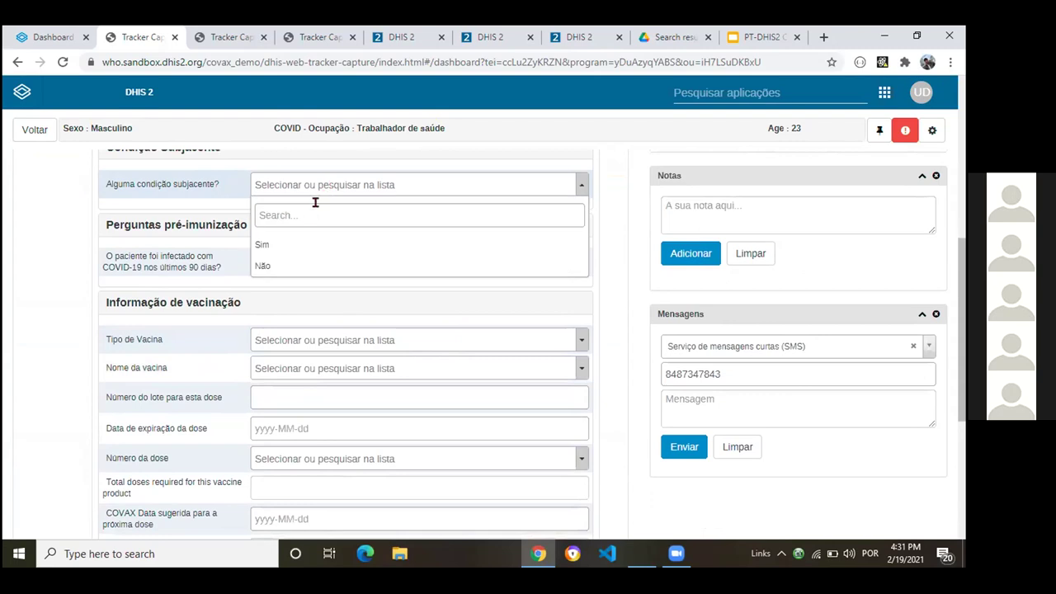
{"action": "left_click", "coordinate": [313, 265]}
{"action": "scroll", "coordinate": [312, 262], "scroll_direction": "down", "scroll_amount": 2}
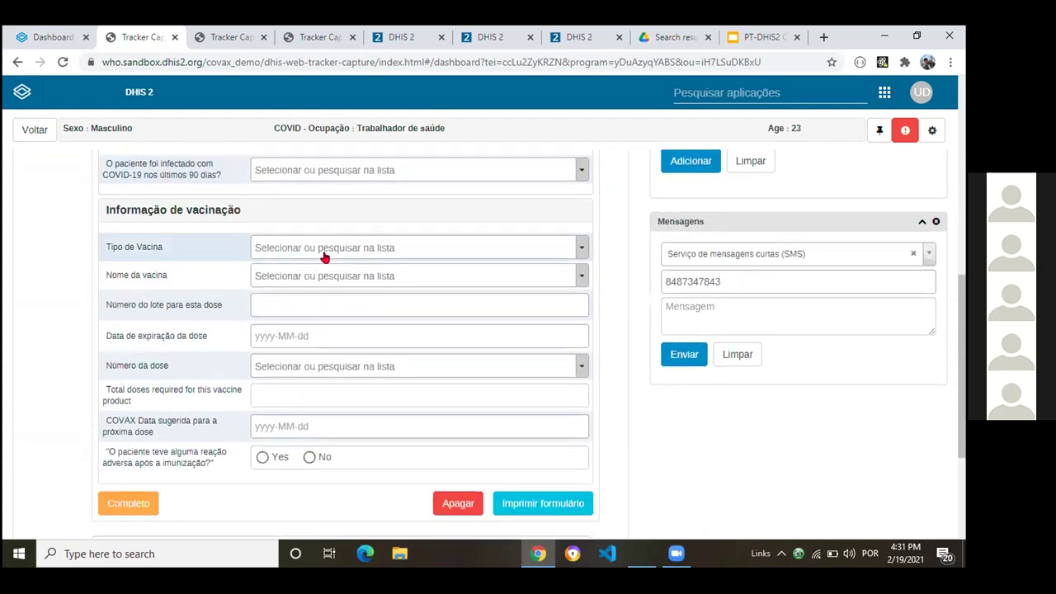
{"action": "left_click", "coordinate": [338, 248]}
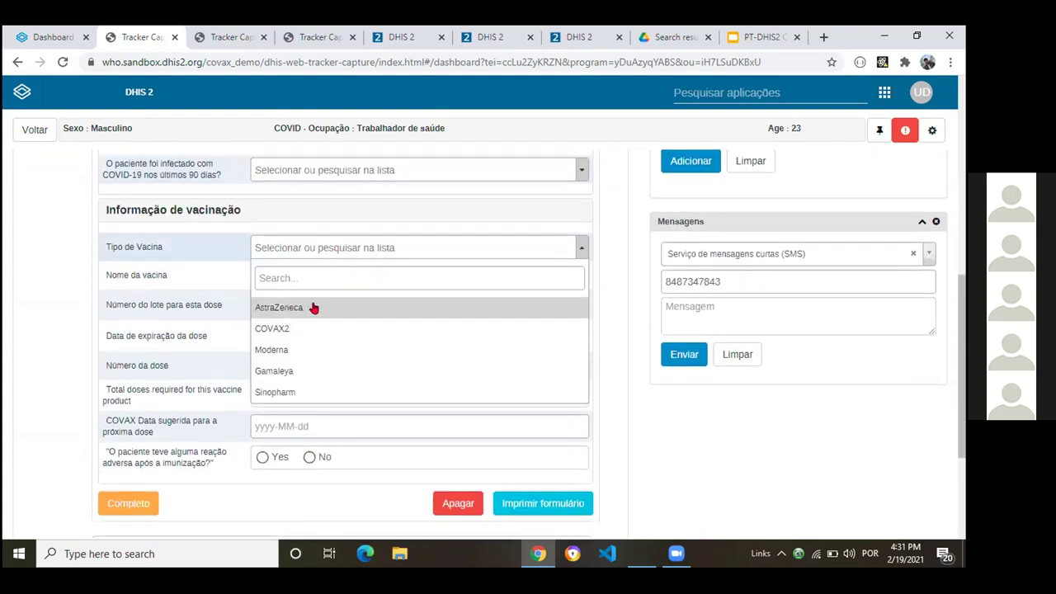
{"action": "left_click", "coordinate": [317, 308]}
{"action": "scroll", "coordinate": [316, 302], "scroll_direction": "down", "scroll_amount": 1}
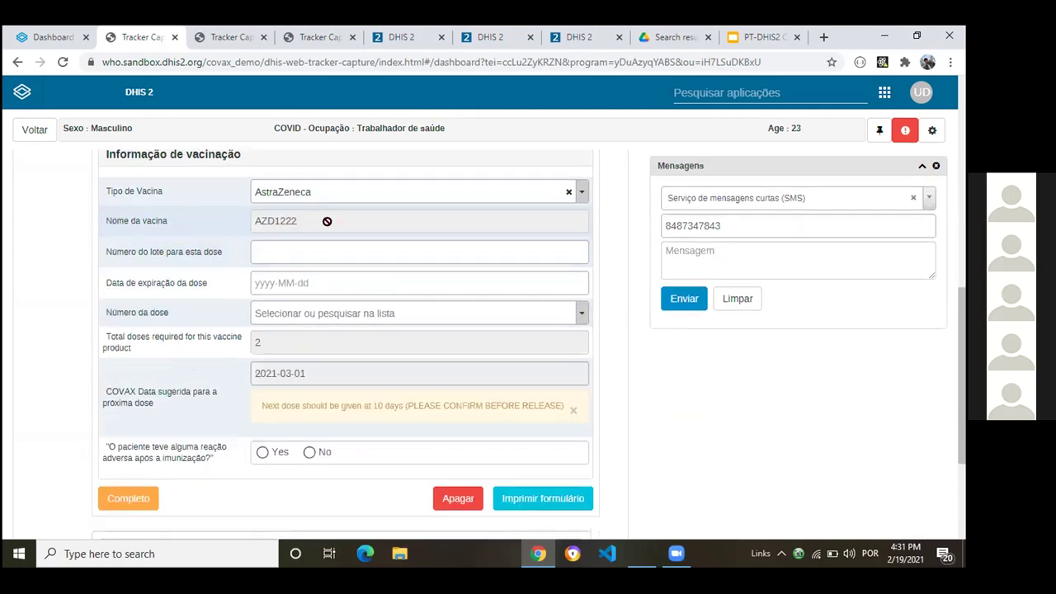
- Set the dose number (Número da dose) to 2da dose, dismiss the alert and check the available dose options
{"action": "scroll", "coordinate": [273, 226], "scroll_direction": "down", "scroll_amount": 1}
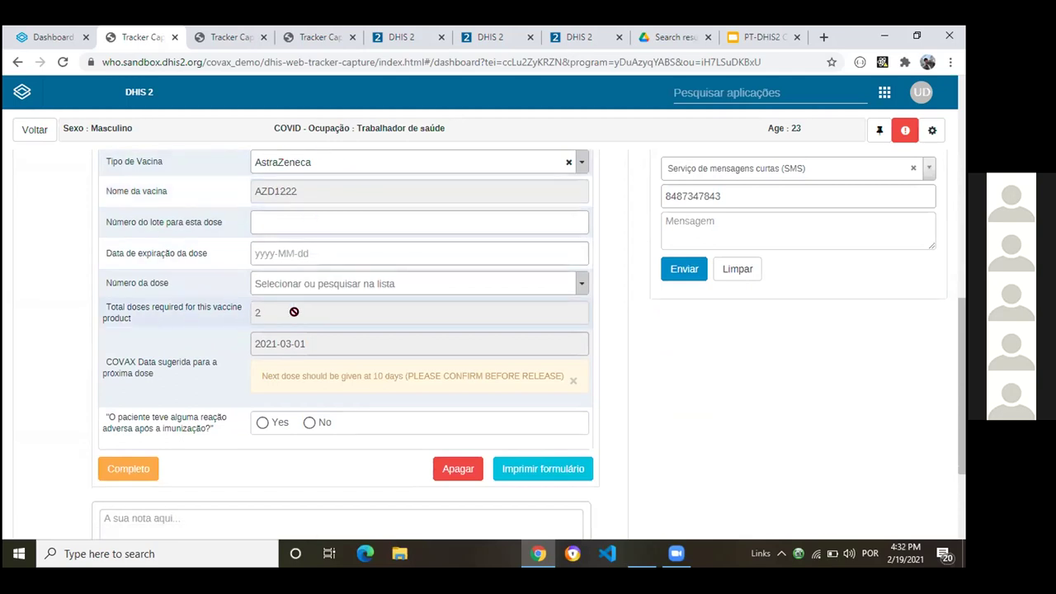
{"action": "left_click", "coordinate": [345, 285]}
{"action": "key", "text": "Return"}
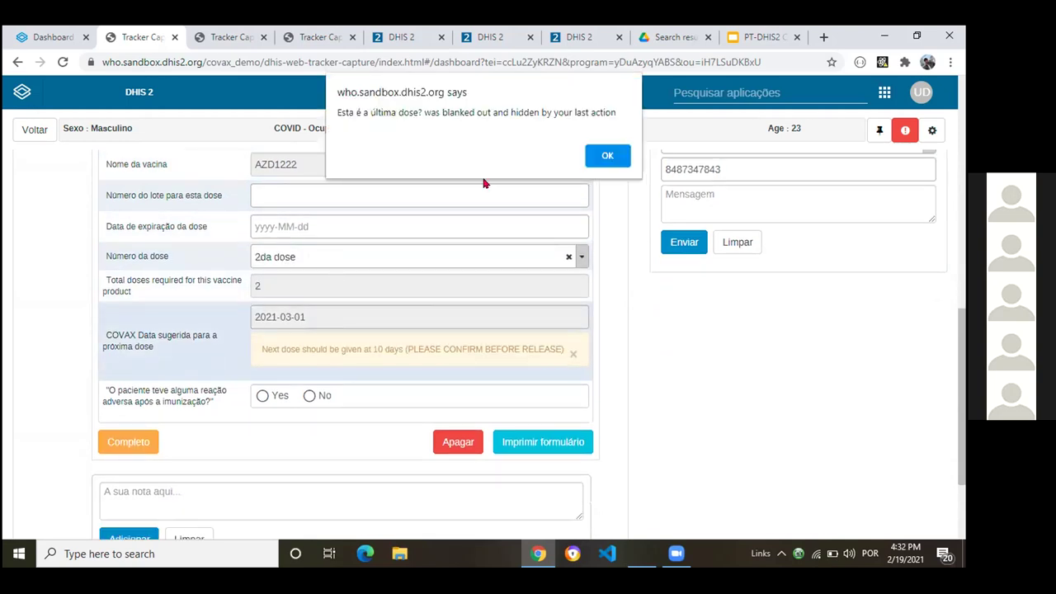
{"action": "left_click", "coordinate": [607, 153]}
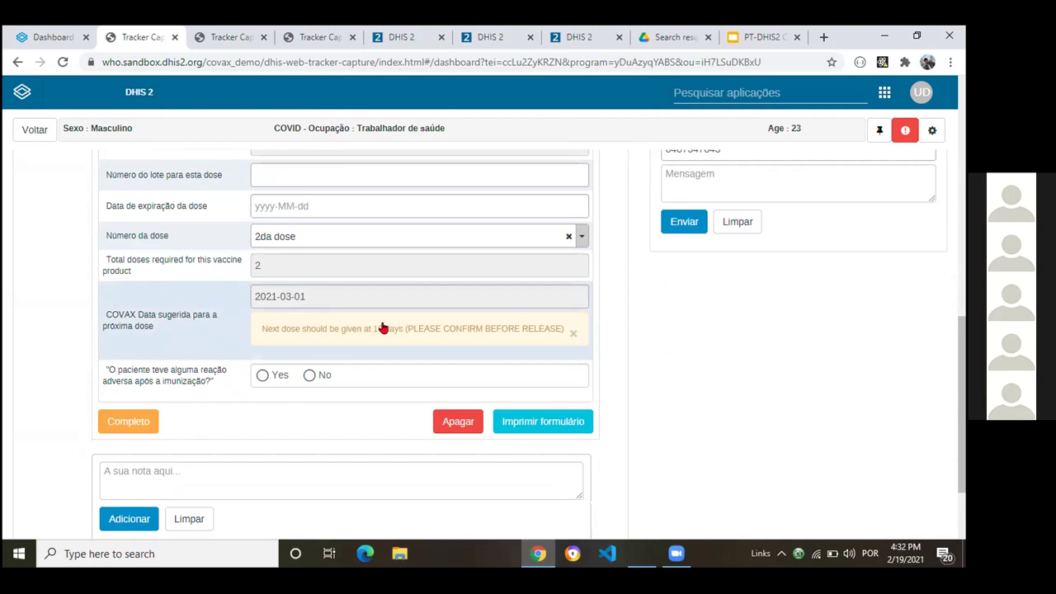
{"action": "scroll", "coordinate": [382, 327], "scroll_direction": "up", "scroll_amount": 3}
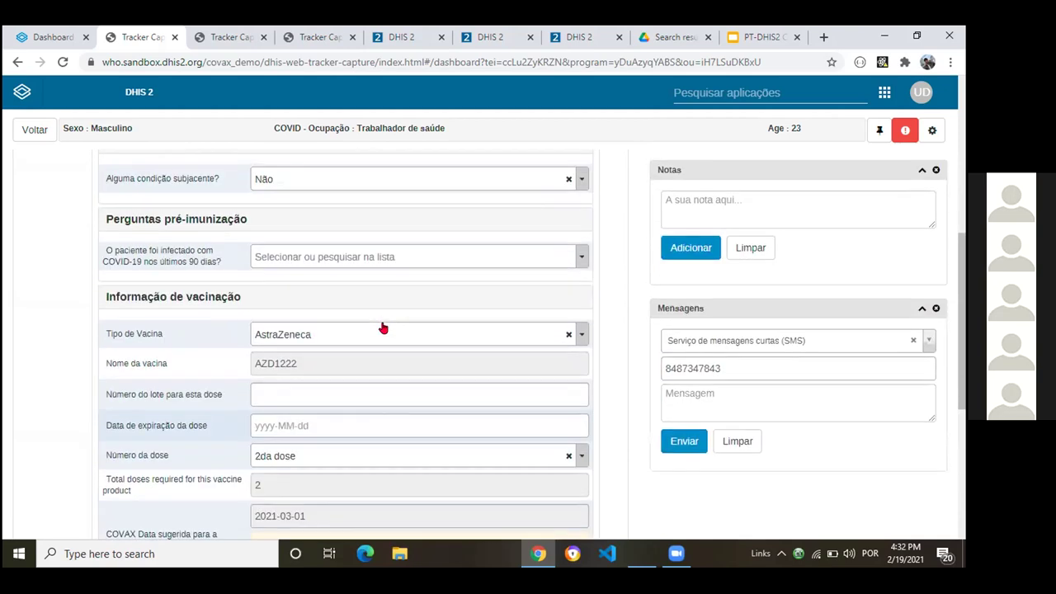
{"action": "scroll", "coordinate": [382, 328], "scroll_direction": "down", "scroll_amount": 2}
{"action": "scroll", "coordinate": [382, 328], "scroll_direction": "down", "scroll_amount": 1}
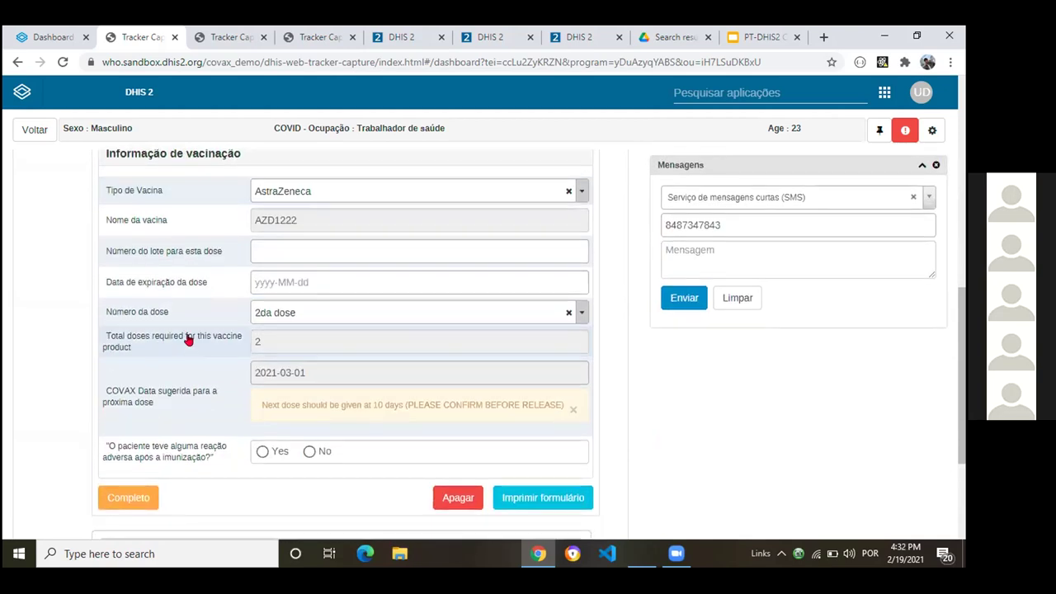
{"action": "left_click", "coordinate": [291, 317]}
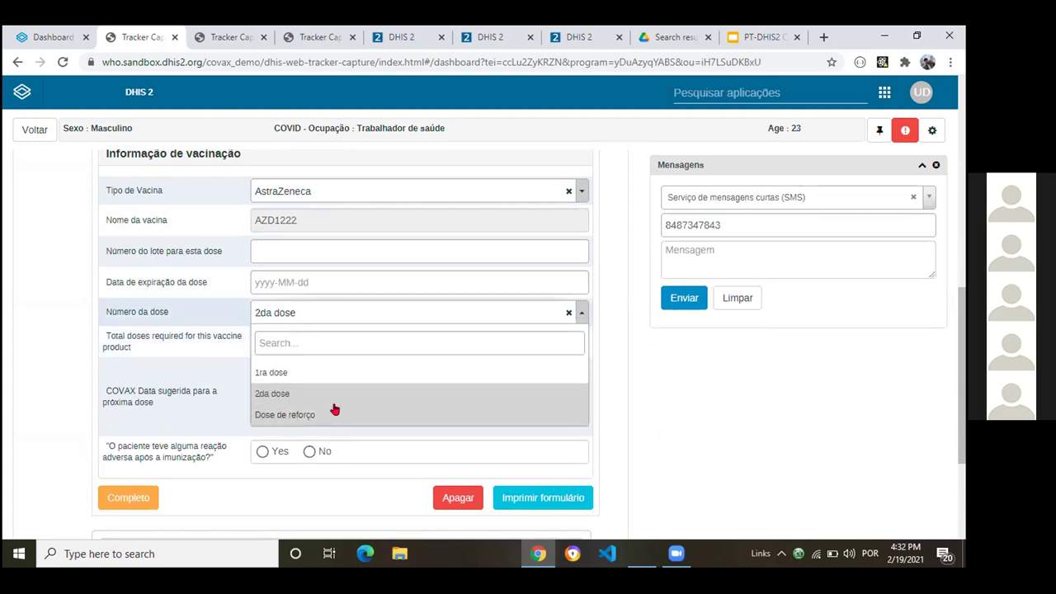
{"action": "left_click", "coordinate": [218, 313]}
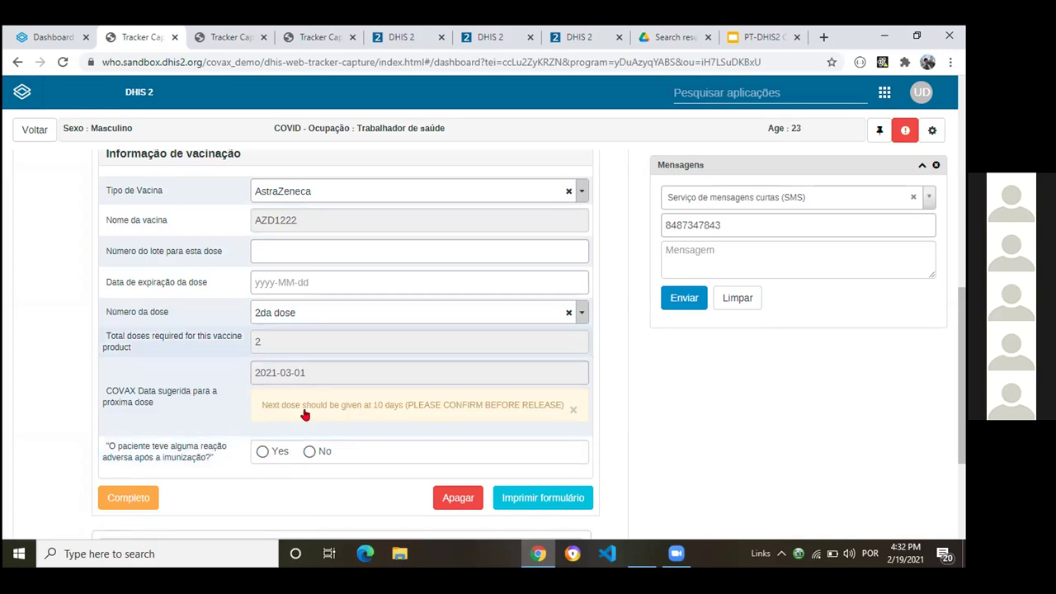
- Answer Yes to the question about an adverse reaction after immunization and dismiss the alert
{"action": "left_click", "coordinate": [309, 452]}
{"action": "left_click", "coordinate": [262, 451]}
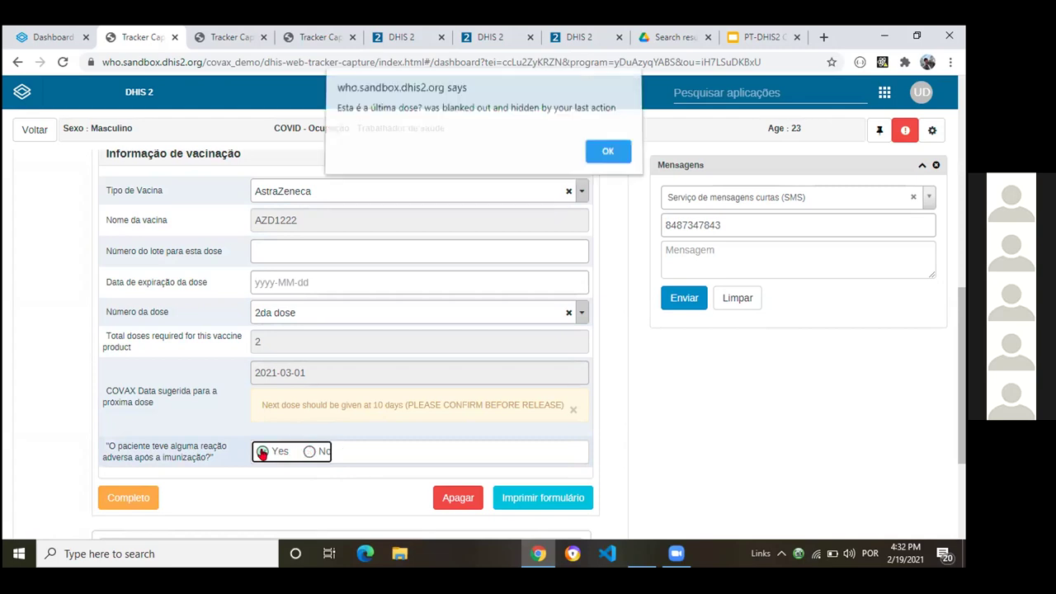
{"action": "left_click", "coordinate": [608, 156]}
{"action": "scroll", "coordinate": [380, 307], "scroll_direction": "down", "scroll_amount": 2}
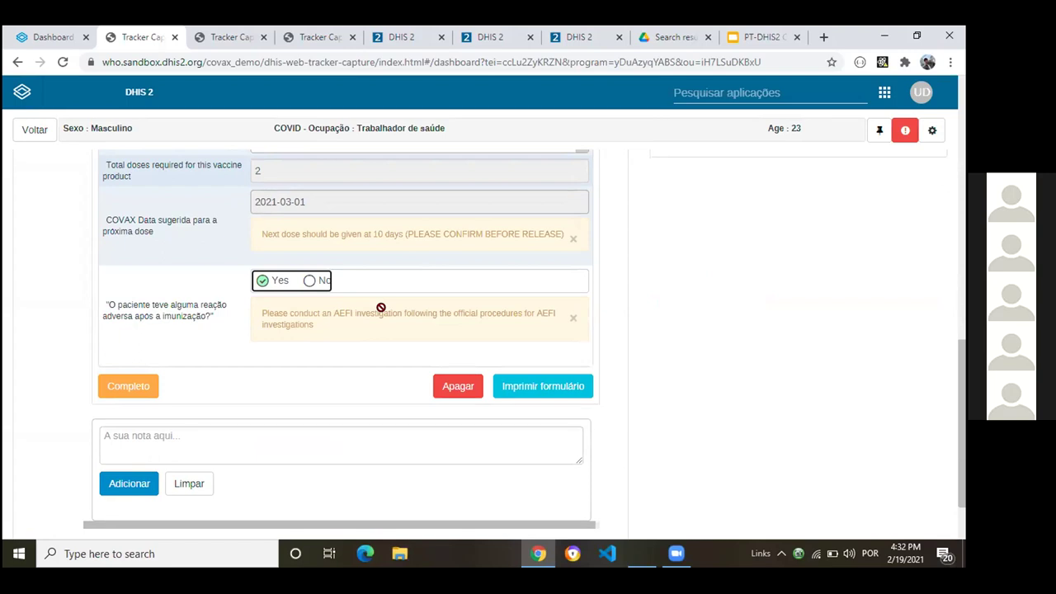
- Switch to the registration form of the Eventos Adversos Pós Vacinação program and examine its enrollment and profile fields
{"action": "scroll", "coordinate": [381, 307], "scroll_direction": "up", "scroll_amount": 3}
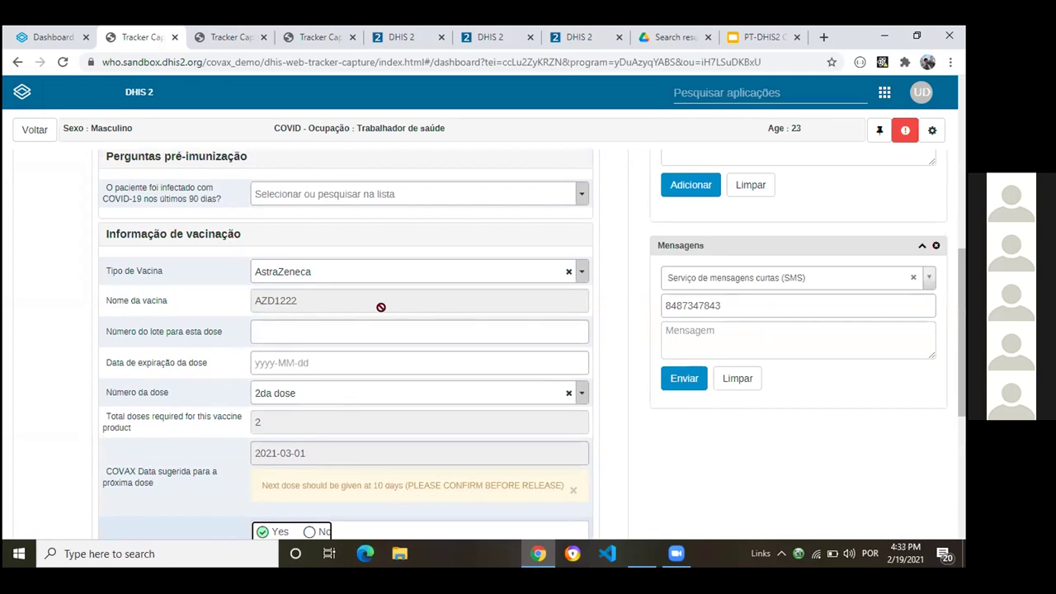
{"action": "scroll", "coordinate": [381, 307], "scroll_direction": "up", "scroll_amount": 8}
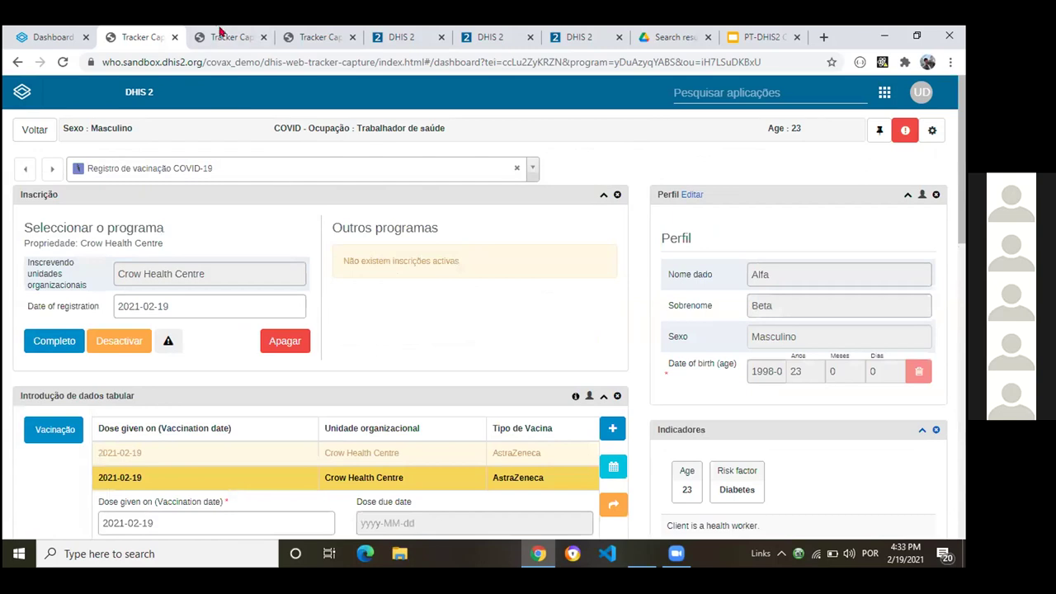
{"action": "left_click", "coordinate": [221, 31]}
{"action": "scroll", "coordinate": [277, 307], "scroll_direction": "down", "scroll_amount": 1}
{"action": "scroll", "coordinate": [277, 307], "scroll_direction": "up", "scroll_amount": 1}
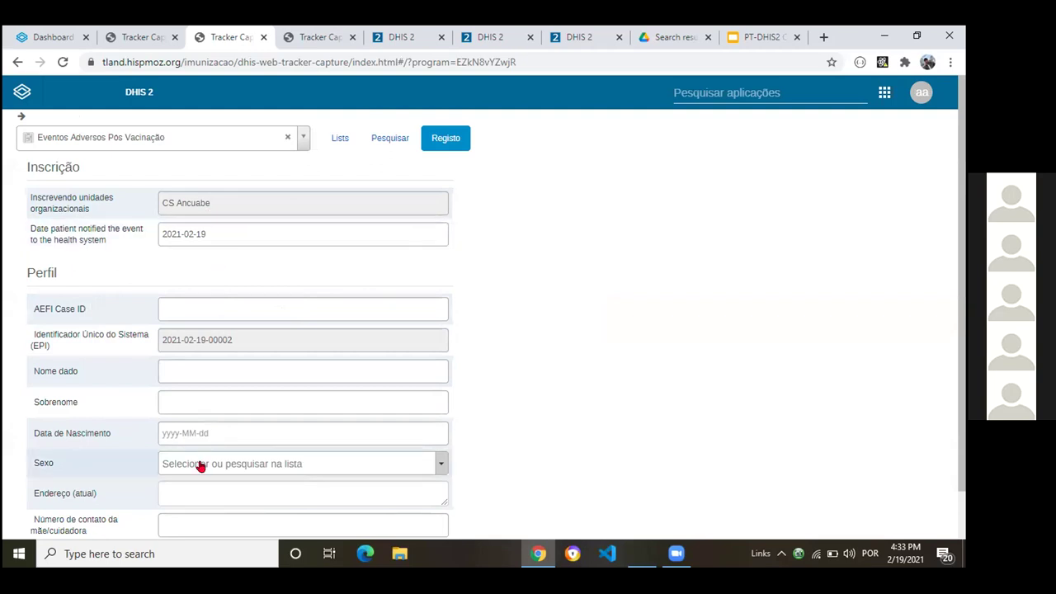
{"action": "scroll", "coordinate": [198, 467], "scroll_direction": "down", "scroll_amount": 1}
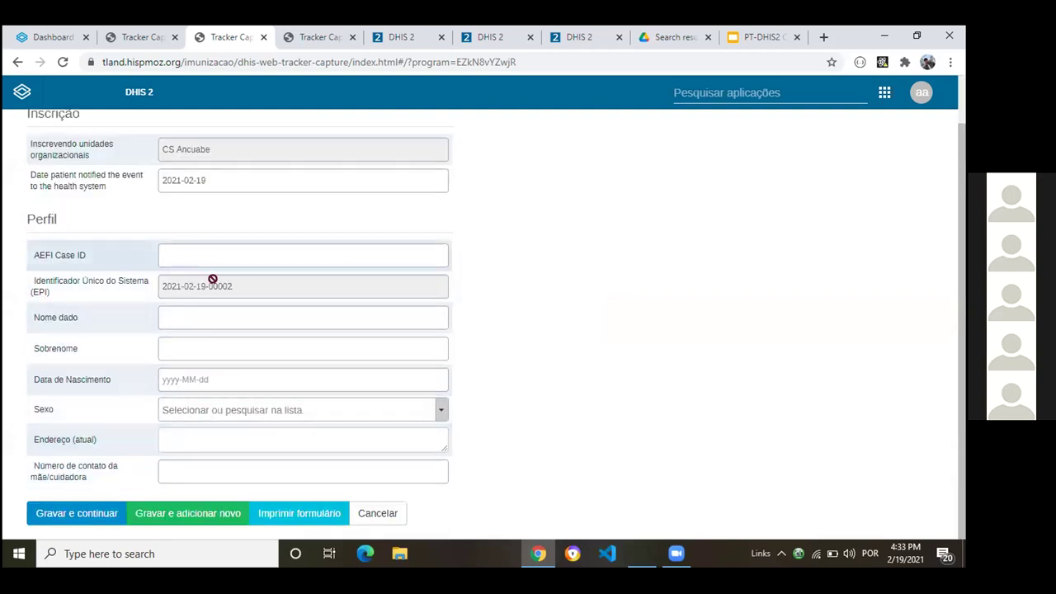
- Switch to the existing patient record in Eventos Adversos Pós Vacinação and check which programs its program selector offers
{"action": "left_click", "coordinate": [302, 37]}
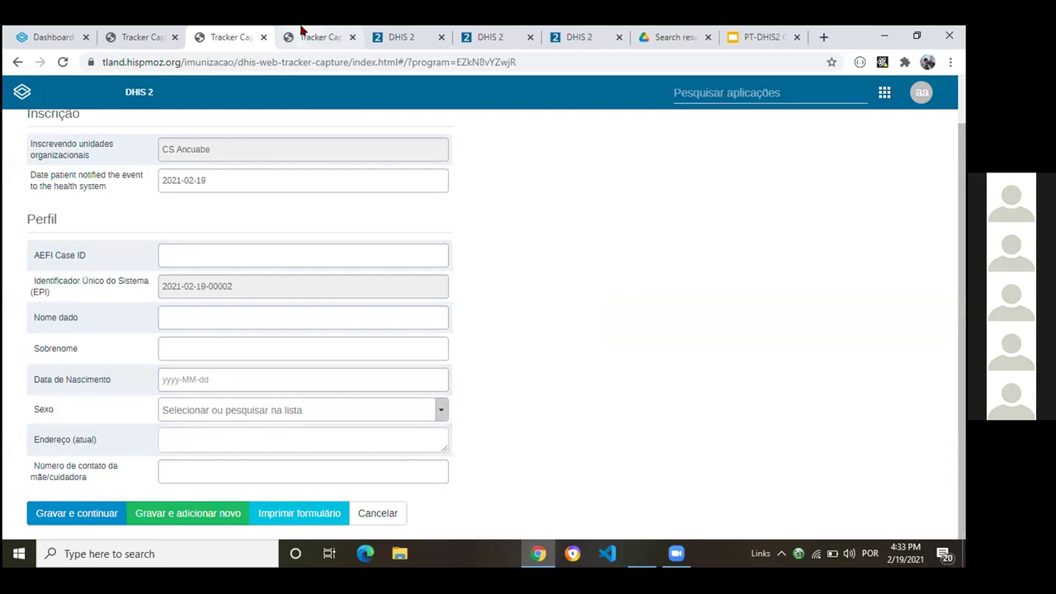
{"action": "scroll", "coordinate": [303, 228], "scroll_direction": "down", "scroll_amount": 3}
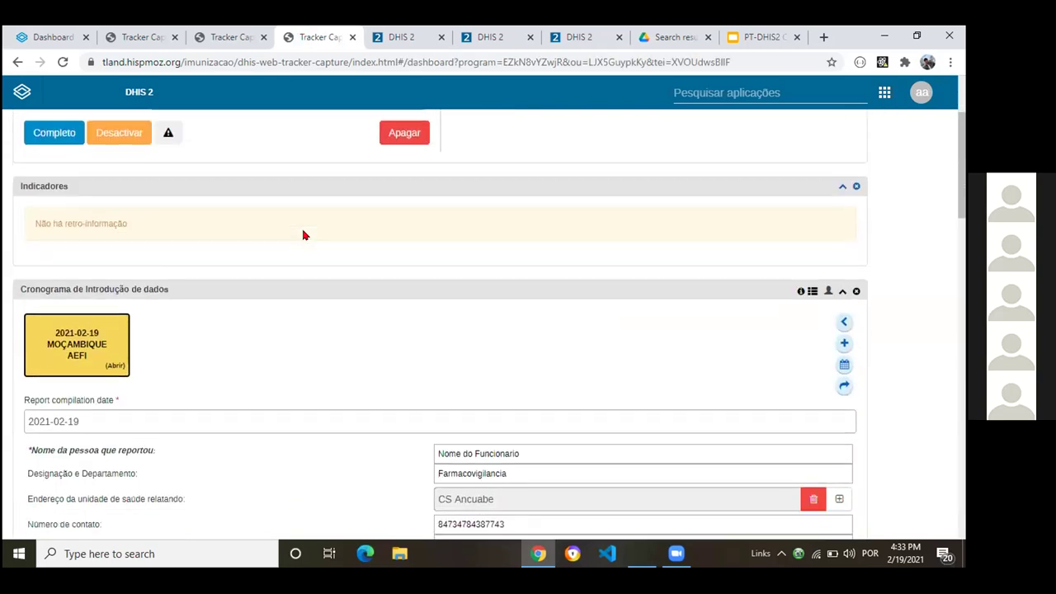
{"action": "scroll", "coordinate": [302, 236], "scroll_direction": "up", "scroll_amount": 2}
{"action": "scroll", "coordinate": [303, 234], "scroll_direction": "up", "scroll_amount": 1}
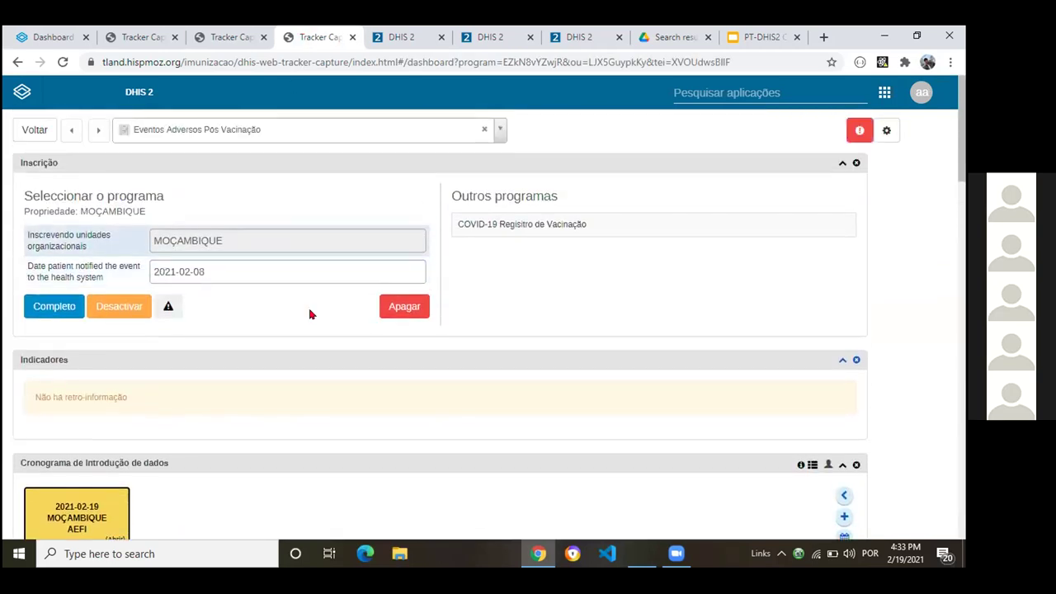
{"action": "scroll", "coordinate": [308, 311], "scroll_direction": "down", "scroll_amount": 3}
{"action": "scroll", "coordinate": [311, 315], "scroll_direction": "up", "scroll_amount": 5}
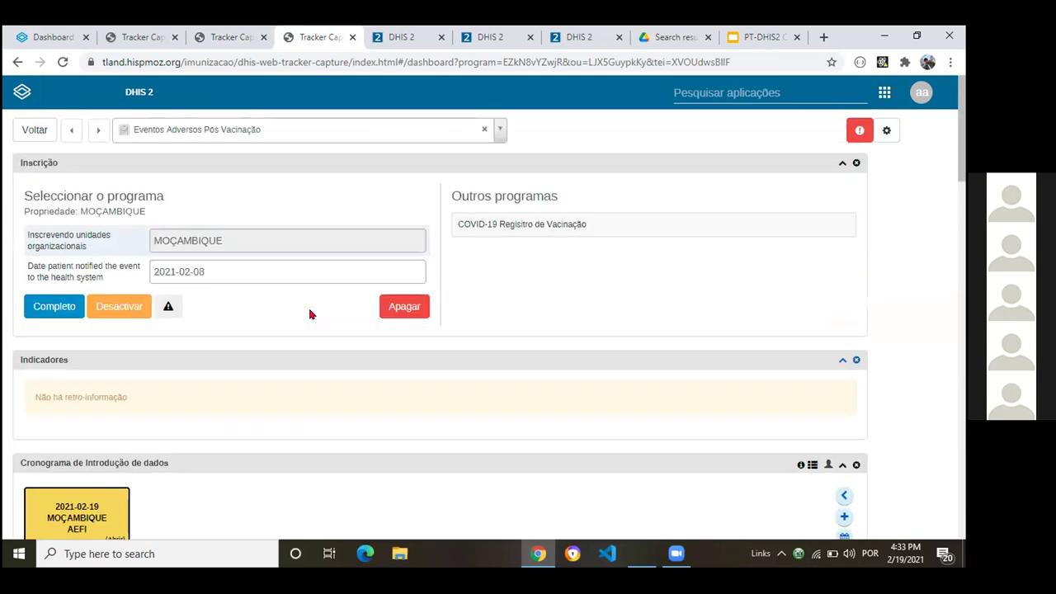
{"action": "left_click", "coordinate": [295, 131]}
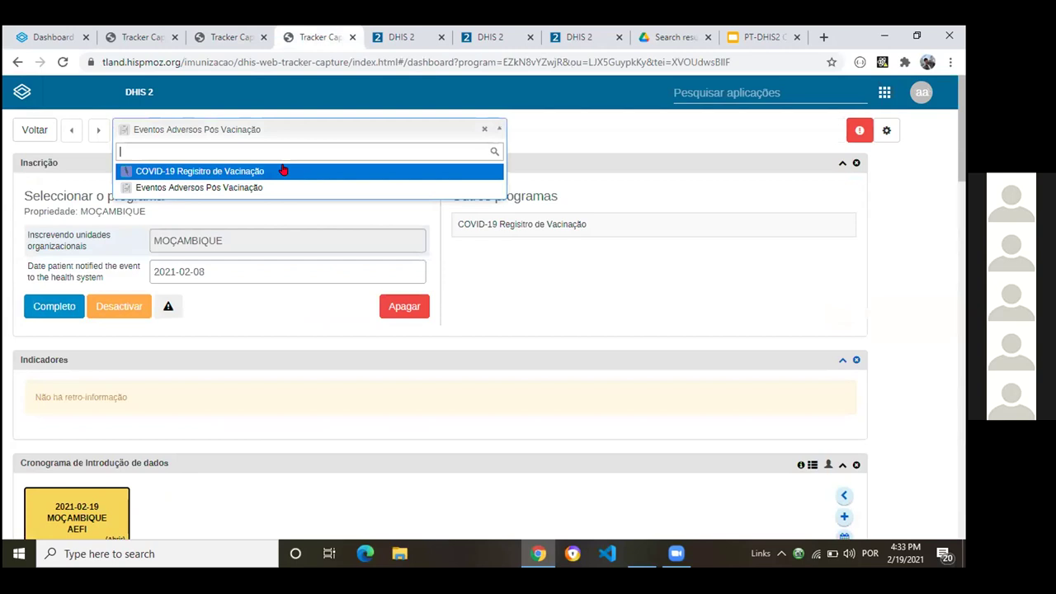
{"action": "left_click", "coordinate": [303, 135]}
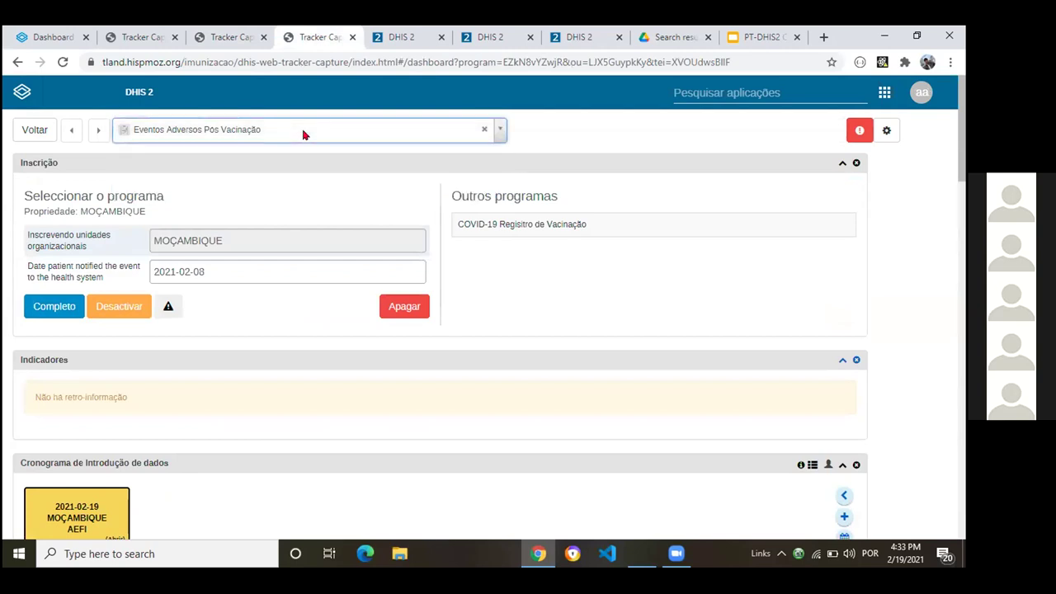
{"action": "left_click", "coordinate": [303, 135]}
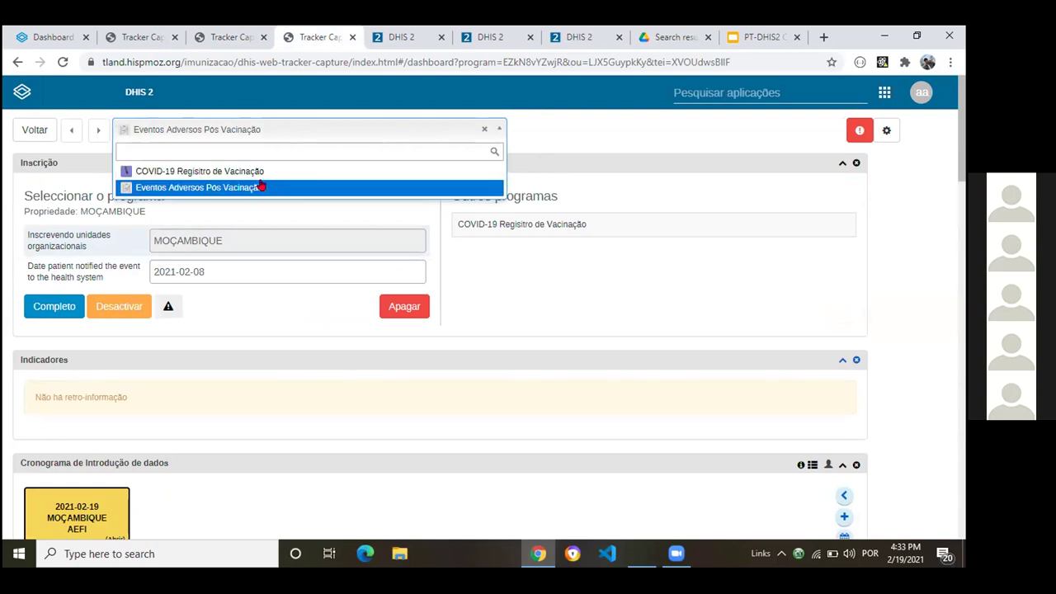
- Examine the AEFI report's reporter details, the table of administered vaccines and diluents, and the adverse events checklist
{"action": "scroll", "coordinate": [288, 324], "scroll_direction": "down", "scroll_amount": 3}
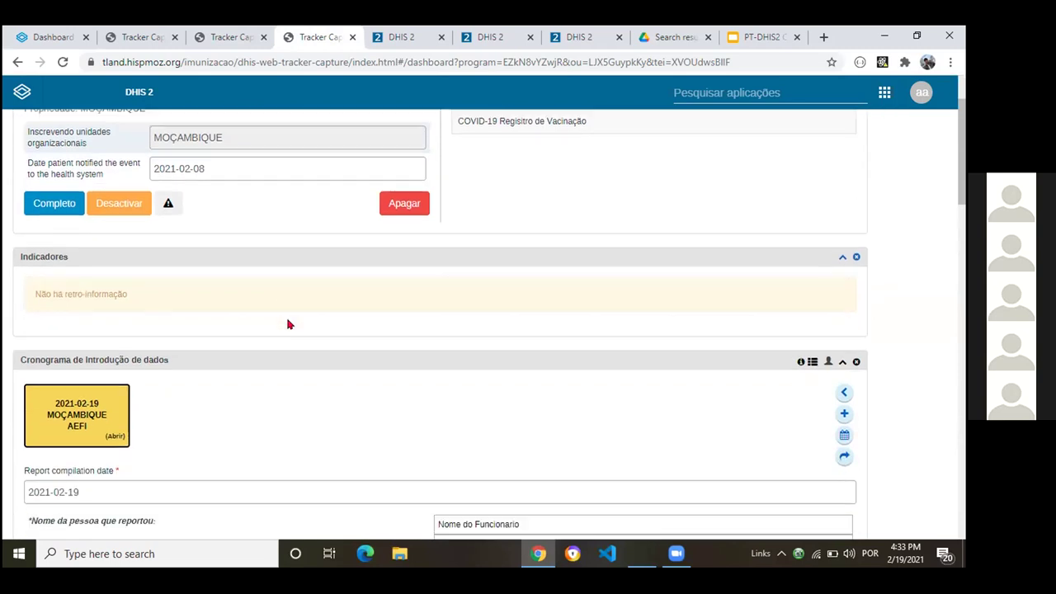
{"action": "scroll", "coordinate": [481, 306], "scroll_direction": "down", "scroll_amount": 3}
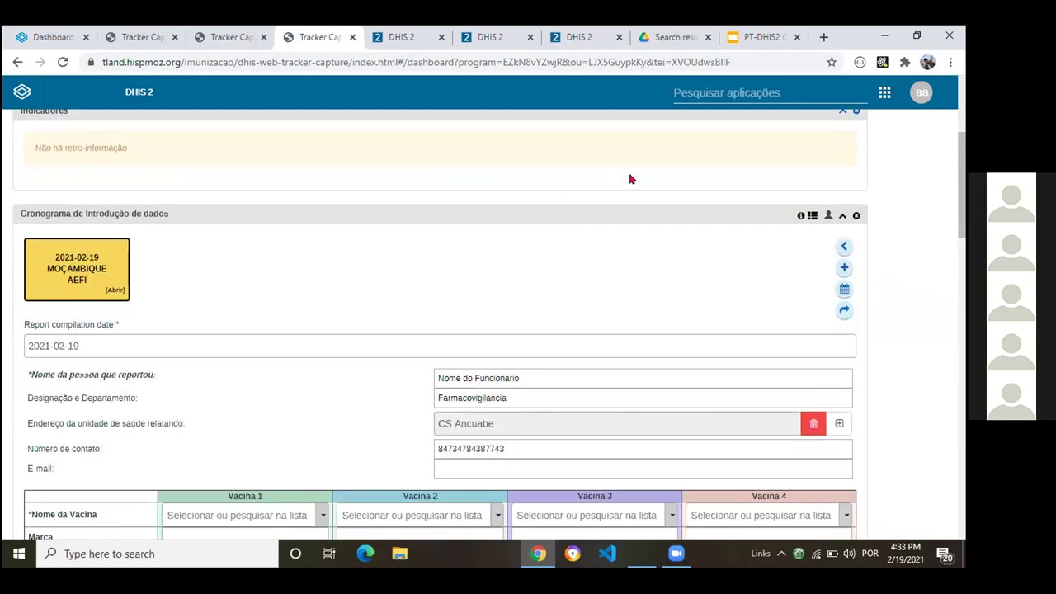
{"action": "scroll", "coordinate": [928, 185], "scroll_direction": "up", "scroll_amount": 5}
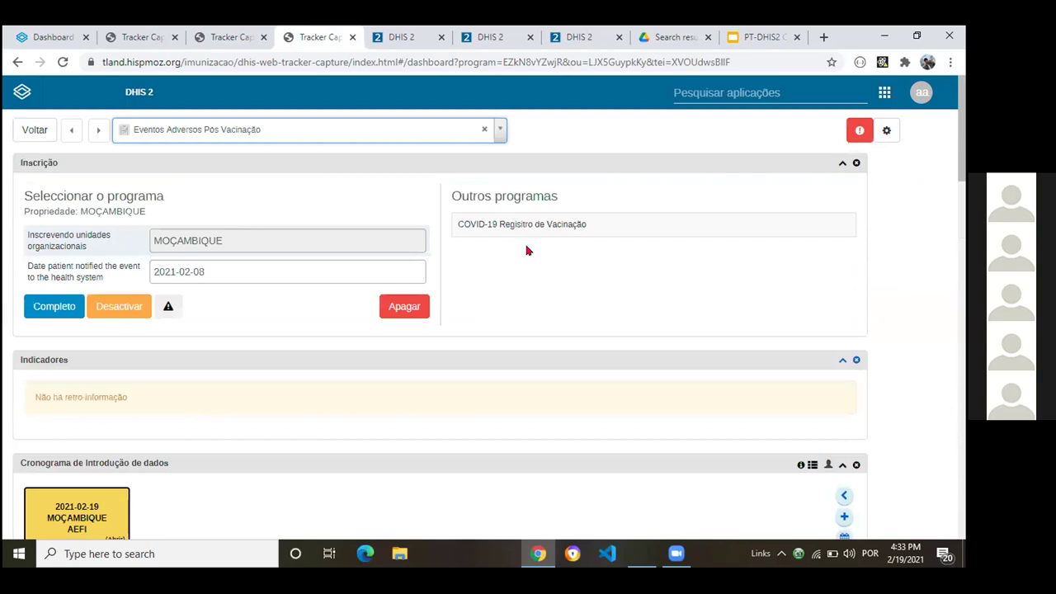
{"action": "scroll", "coordinate": [528, 251], "scroll_direction": "down", "scroll_amount": 8}
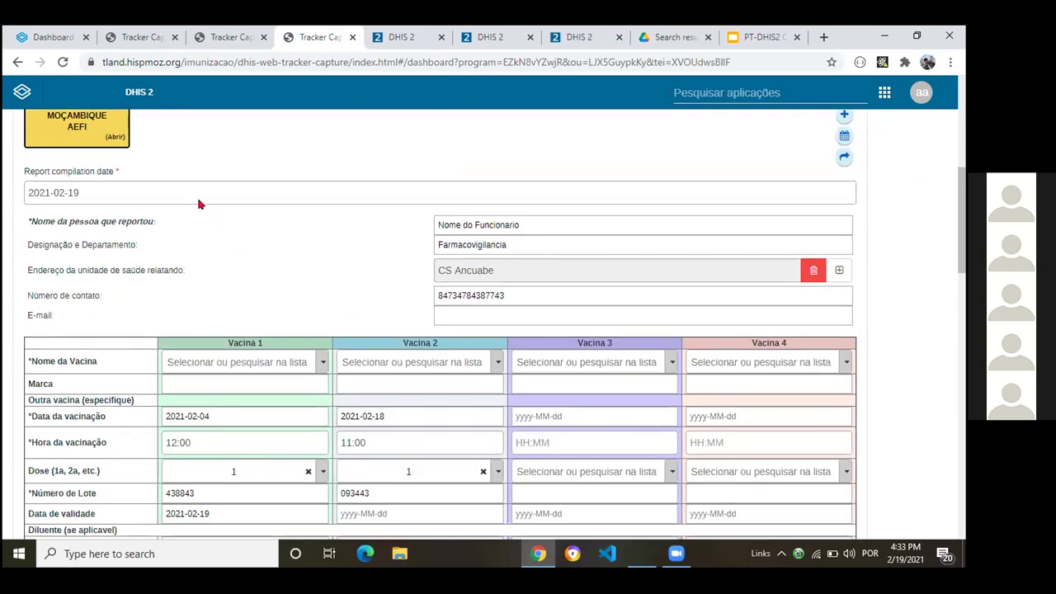
{"action": "scroll", "coordinate": [533, 152], "scroll_direction": "down", "scroll_amount": 1}
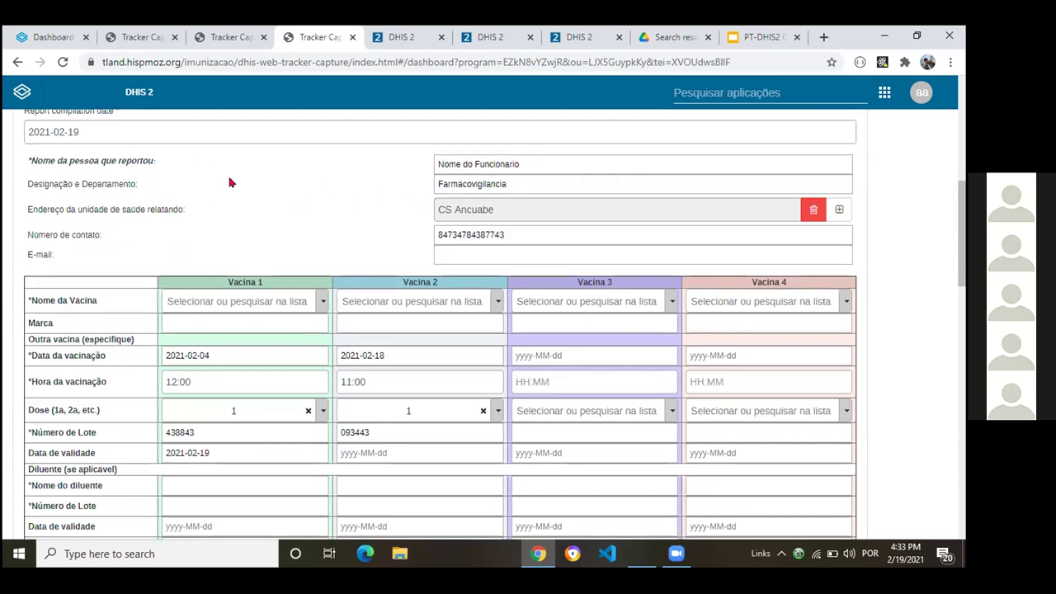
{"action": "scroll", "coordinate": [368, 295], "scroll_direction": "down", "scroll_amount": 2}
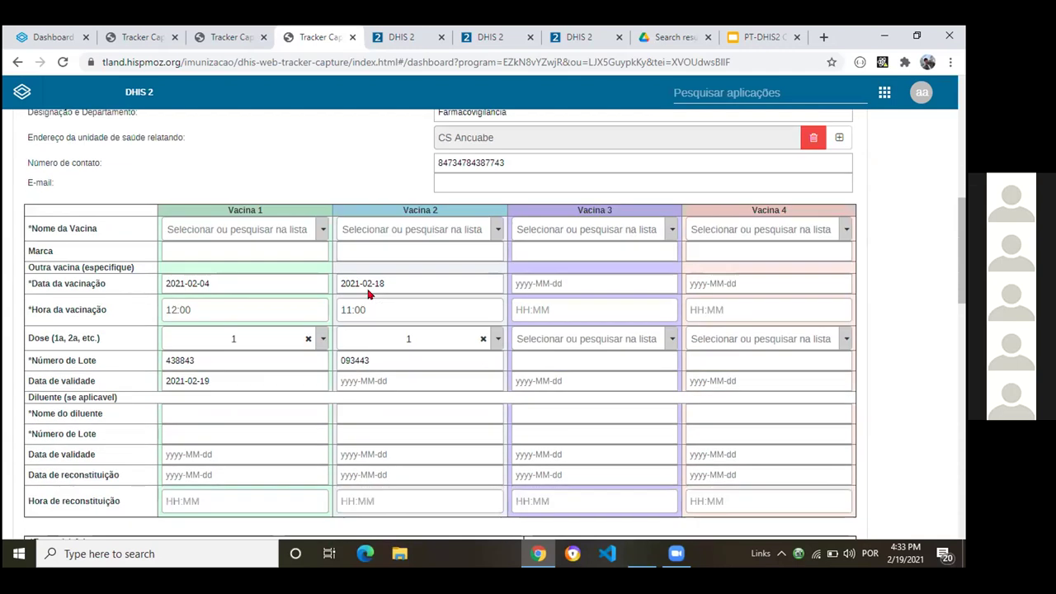
{"action": "scroll", "coordinate": [368, 294], "scroll_direction": "up", "scroll_amount": 2}
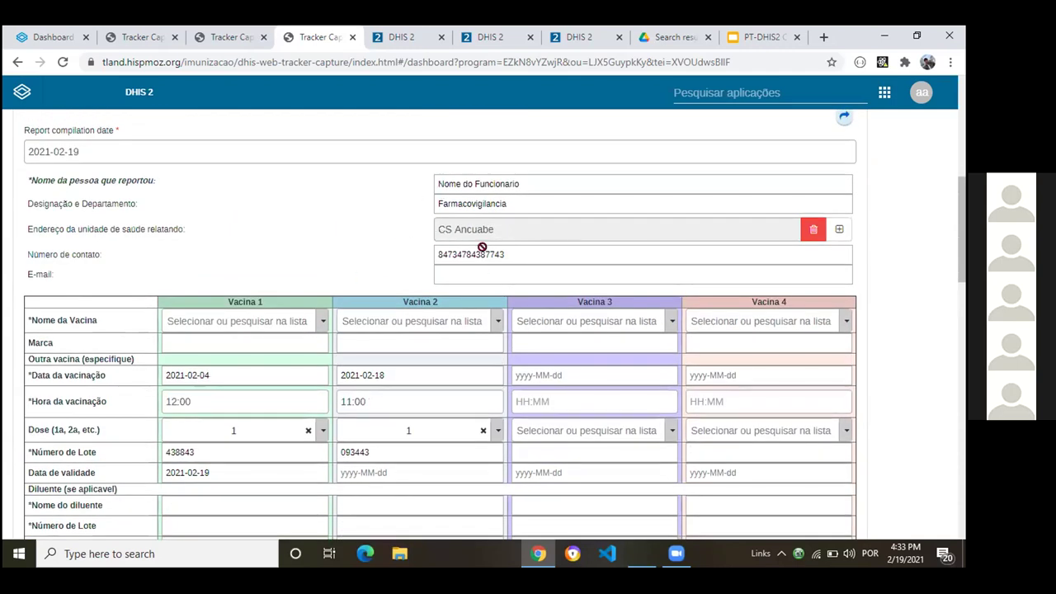
{"action": "scroll", "coordinate": [462, 302], "scroll_direction": "down", "scroll_amount": 2}
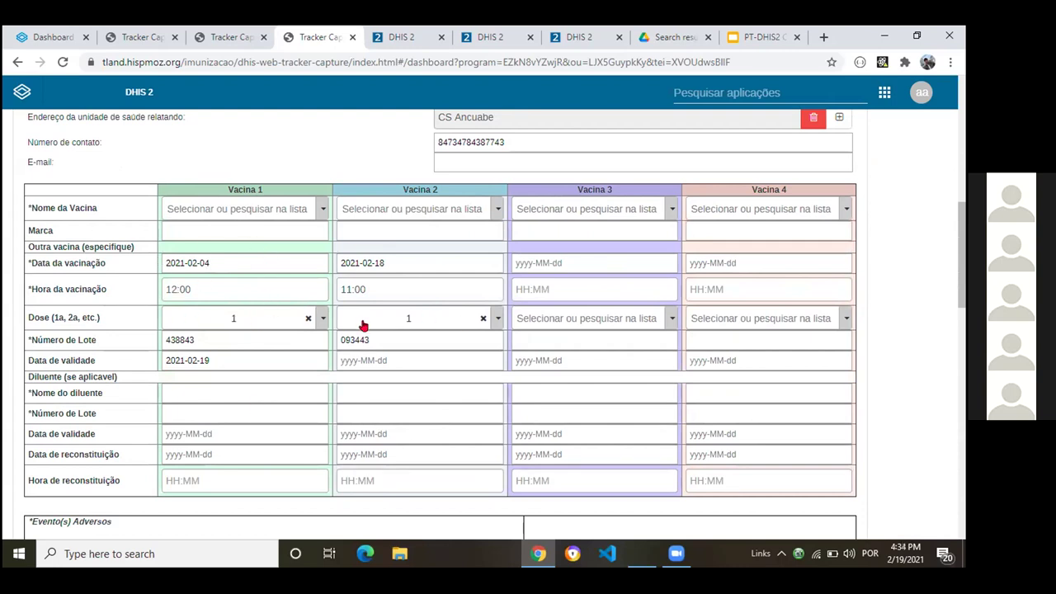
{"action": "scroll", "coordinate": [245, 403], "scroll_direction": "down", "scroll_amount": 1}
{"action": "scroll", "coordinate": [244, 403], "scroll_direction": "down", "scroll_amount": 4}
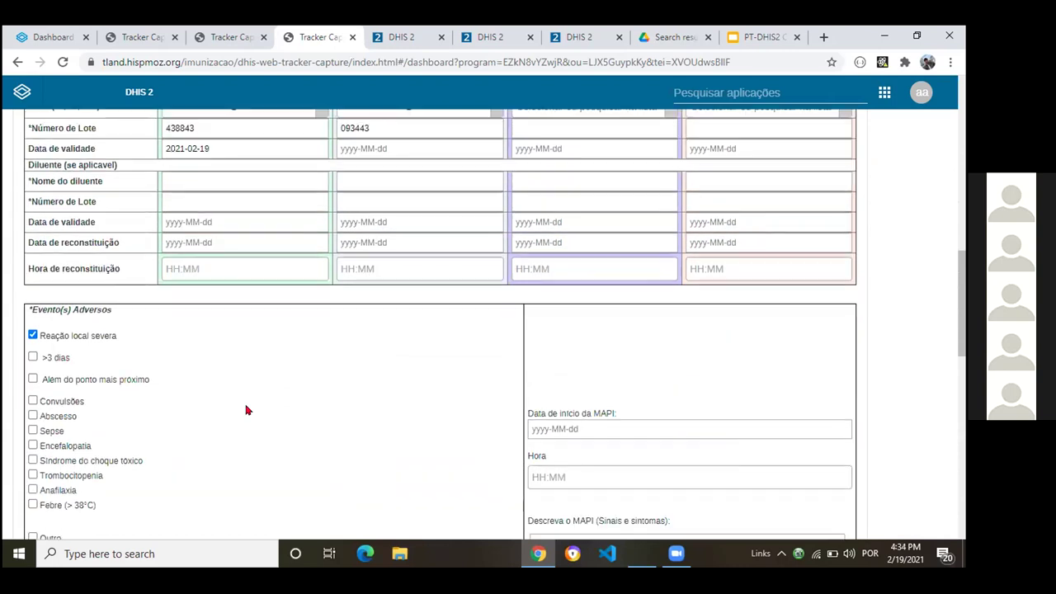
{"action": "scroll", "coordinate": [47, 323], "scroll_direction": "down", "scroll_amount": 1}
{"action": "scroll", "coordinate": [70, 363], "scroll_direction": "down", "scroll_amount": 1}
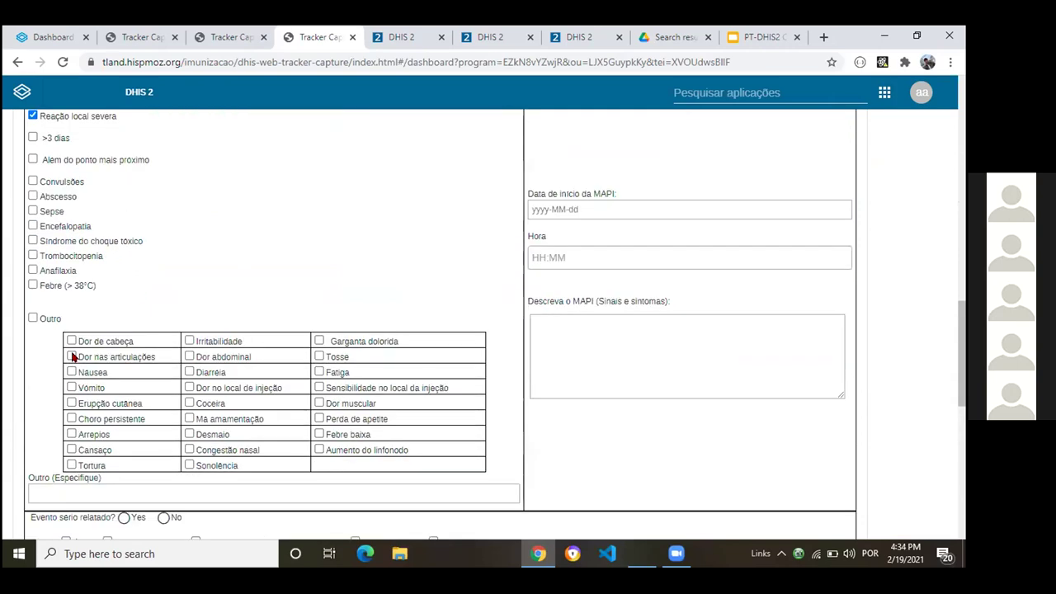
- Mark Dor de cabeça, Náusea and Erupção cutânea in the AEFI report's table of other adverse events
{"action": "scroll", "coordinate": [104, 228], "scroll_direction": "up", "scroll_amount": 1}
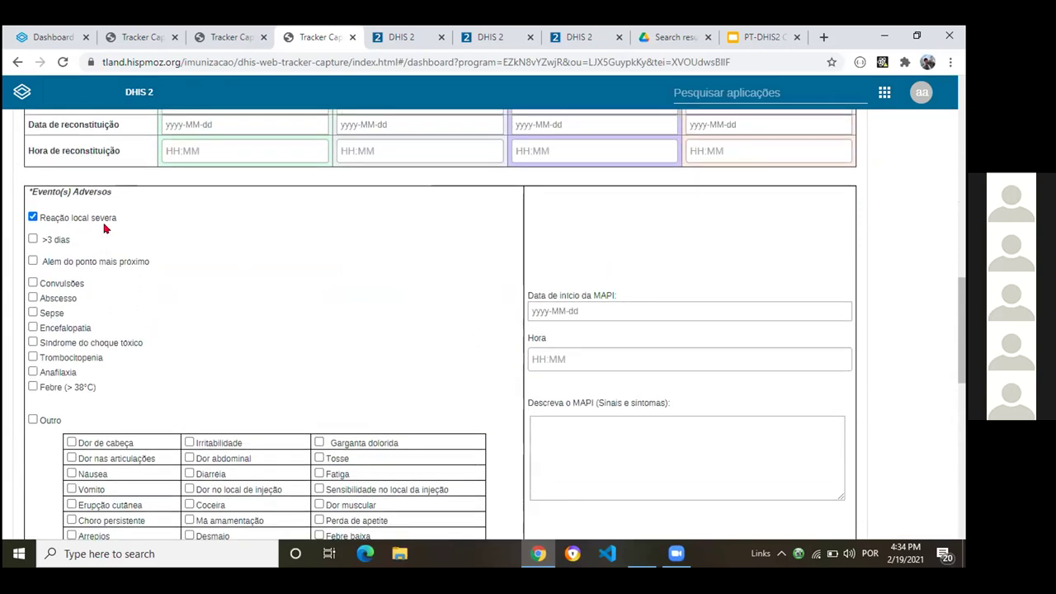
{"action": "scroll", "coordinate": [102, 233], "scroll_direction": "down", "scroll_amount": 2}
{"action": "left_click", "coordinate": [72, 254]}
{"action": "left_click", "coordinate": [72, 286]}
{"action": "left_click", "coordinate": [72, 317]}
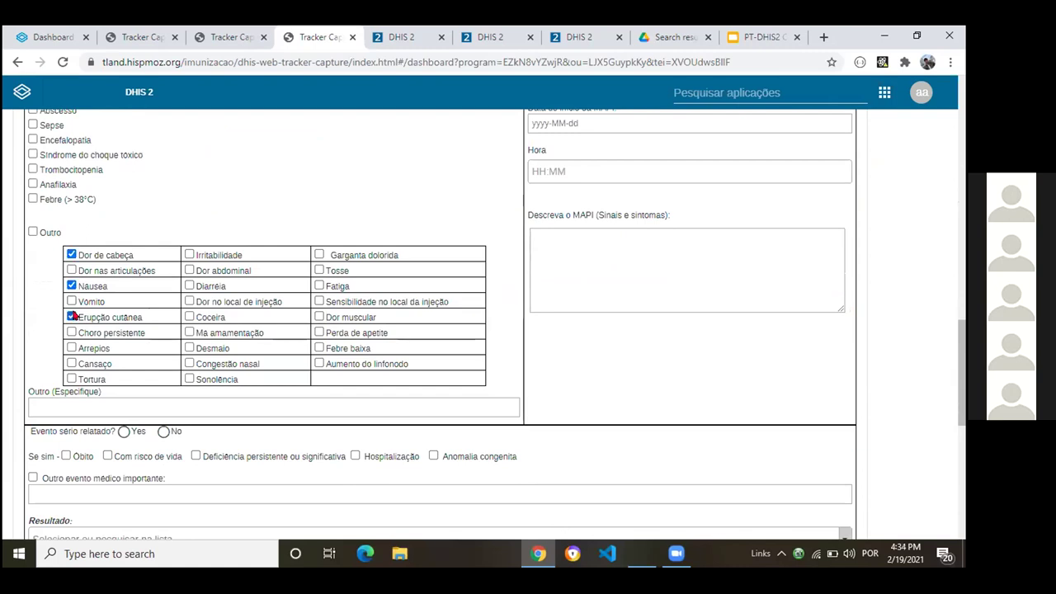
- Answer Yes to Evento sério relatado and review the outcome and medical history fields down to the form's completion option
{"action": "scroll", "coordinate": [74, 314], "scroll_direction": "down", "scroll_amount": 2}
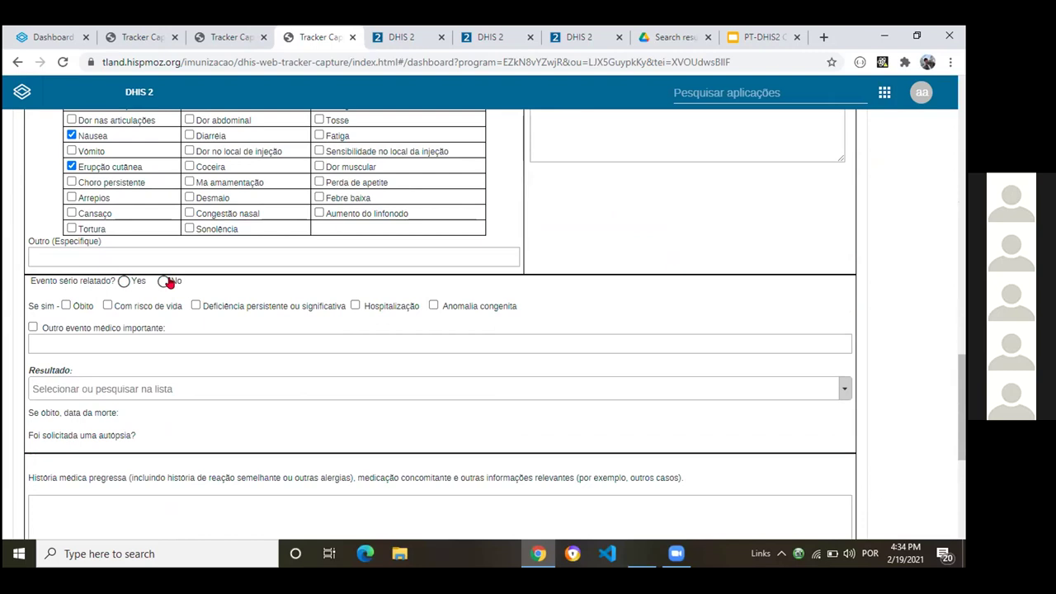
{"action": "left_click", "coordinate": [167, 282]}
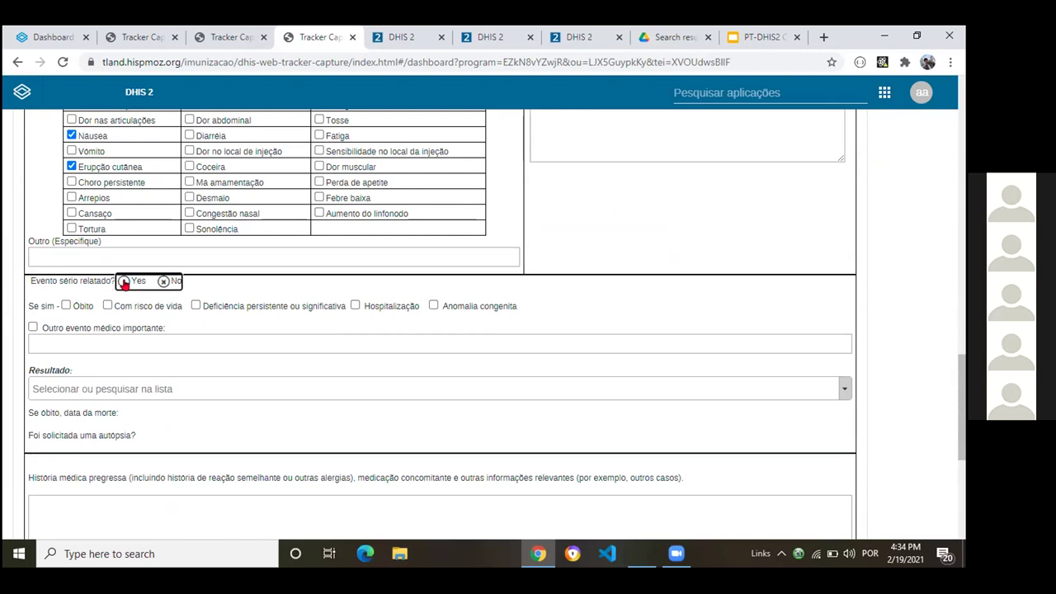
{"action": "left_click", "coordinate": [132, 284]}
{"action": "scroll", "coordinate": [275, 323], "scroll_direction": "down", "scroll_amount": 3}
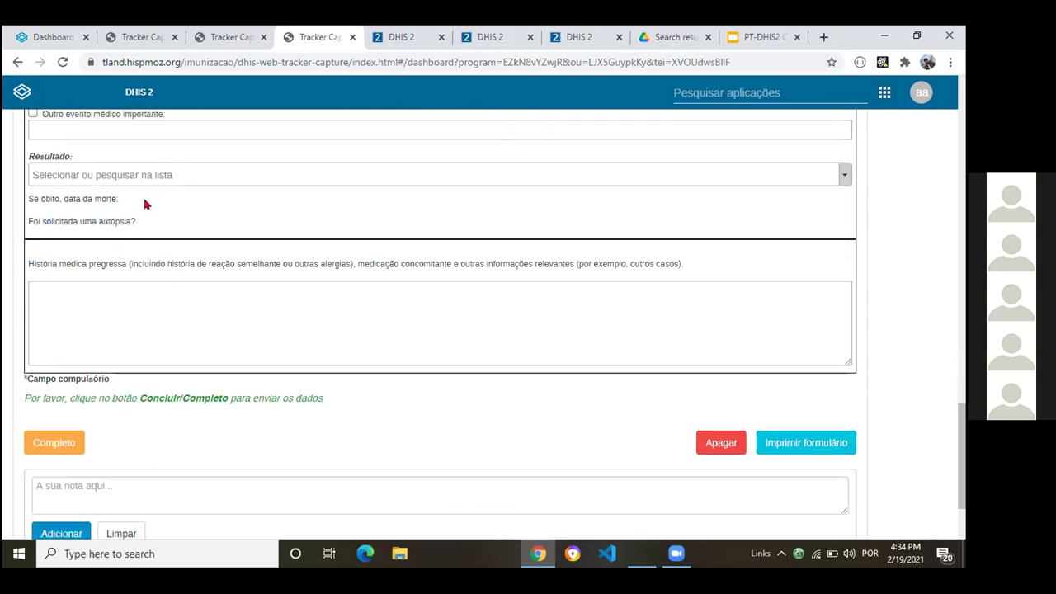
{"action": "scroll", "coordinate": [210, 300], "scroll_direction": "down", "scroll_amount": 1}
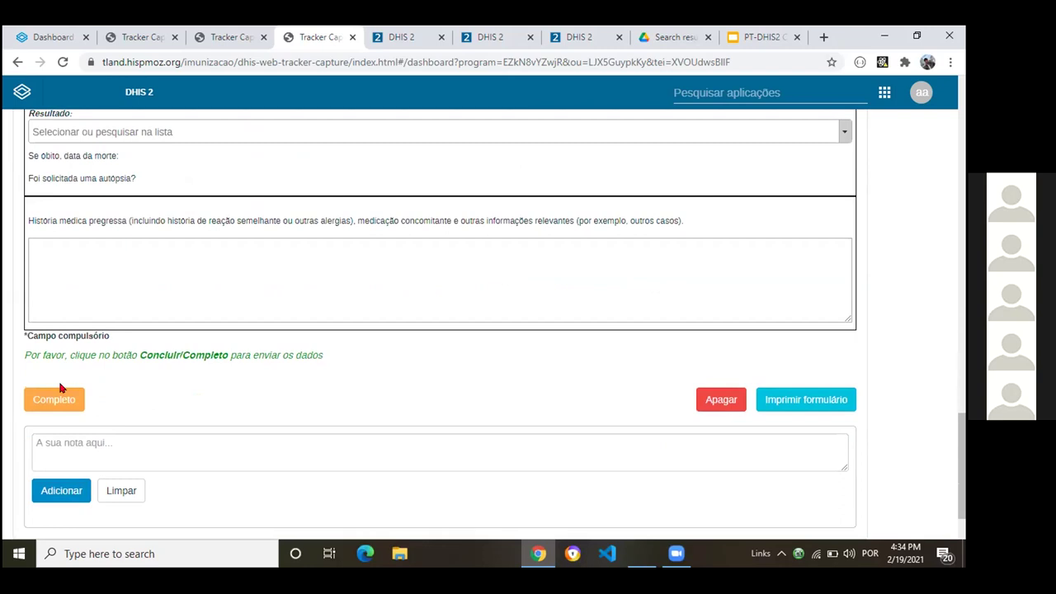
- Add an event for the stage Primeiro nível de tomadade decisão with report date 2021-02-19
{"action": "scroll", "coordinate": [205, 276], "scroll_direction": "up", "scroll_amount": 5}
{"action": "scroll", "coordinate": [205, 277], "scroll_direction": "up", "scroll_amount": 15}
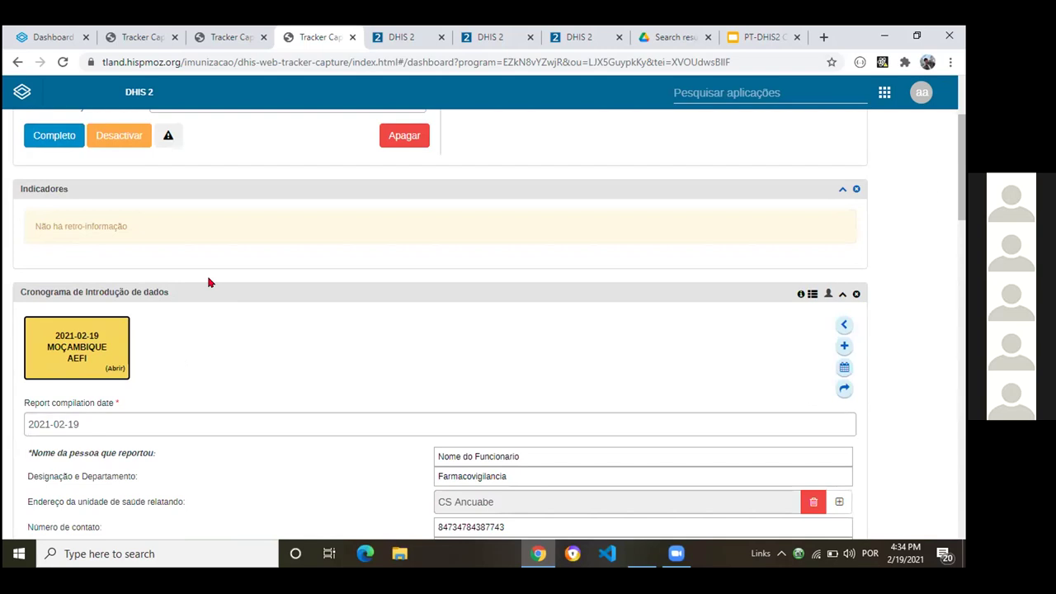
{"action": "scroll", "coordinate": [568, 256], "scroll_direction": "down", "scroll_amount": 2}
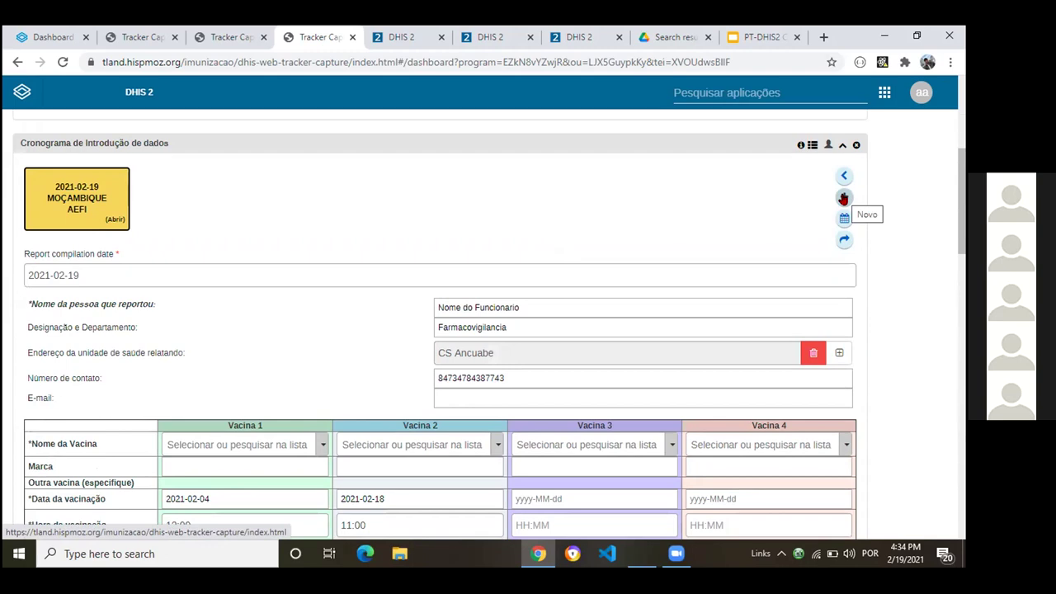
{"action": "left_click", "coordinate": [843, 198]}
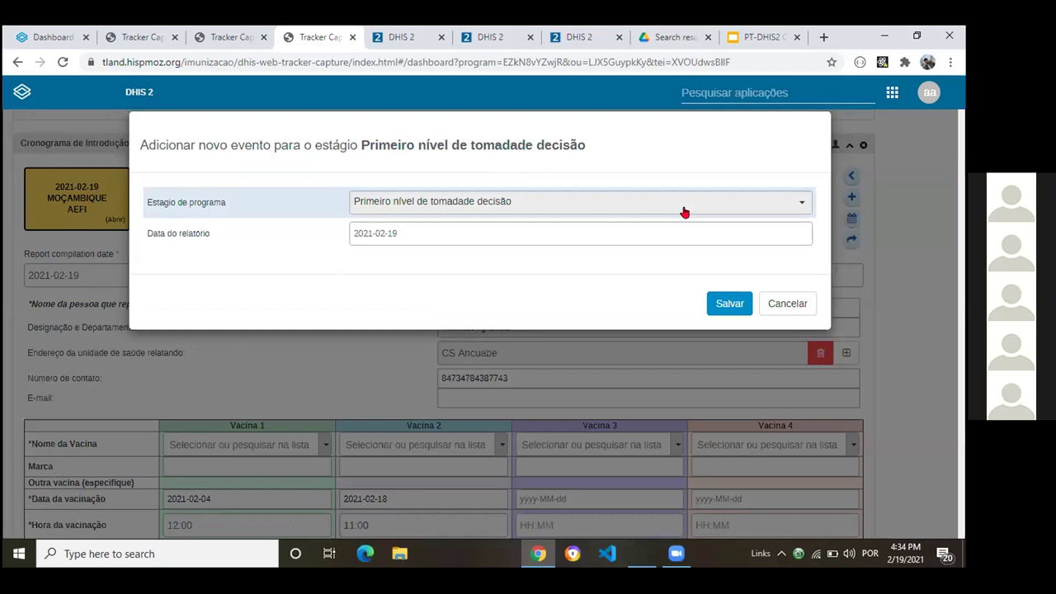
{"action": "left_click", "coordinate": [724, 306]}
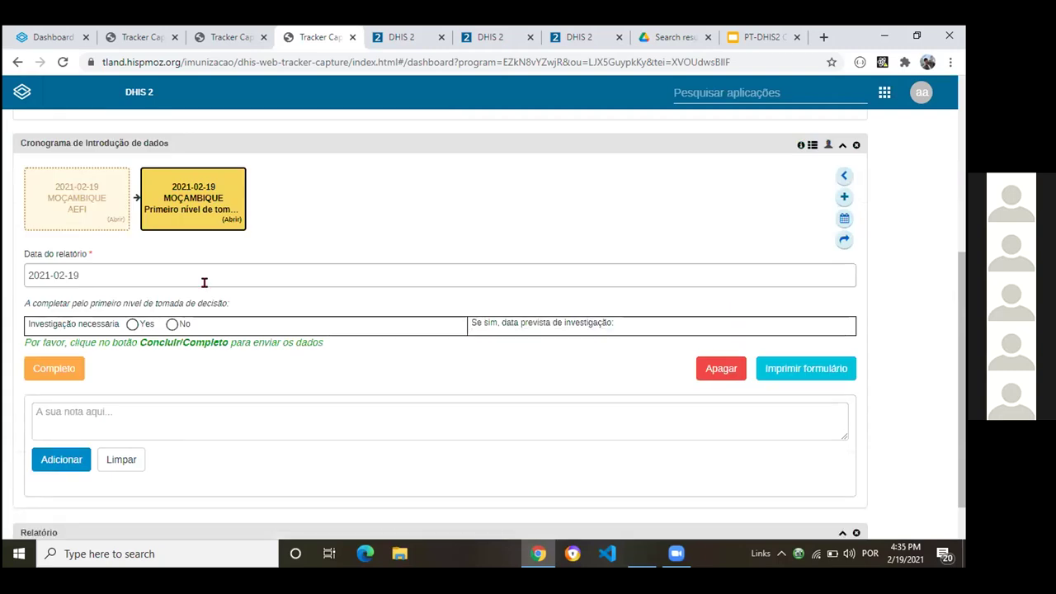
- Mark the investigation as necessary and set its planned date to 2021-02-20
{"action": "scroll", "coordinate": [204, 282], "scroll_direction": "down", "scroll_amount": 1}
{"action": "left_click", "coordinate": [132, 267]}
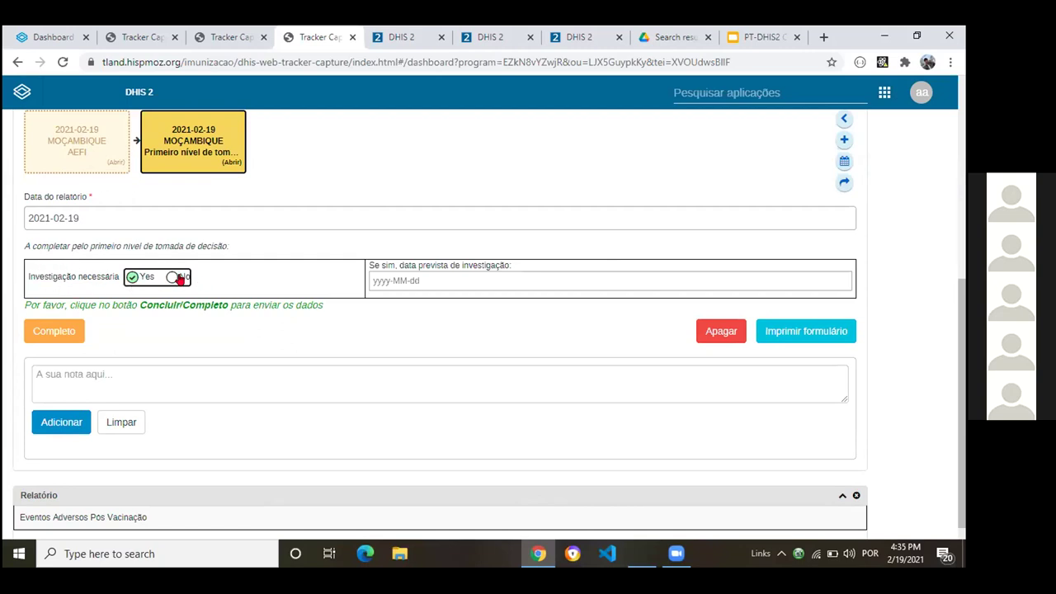
{"action": "left_click", "coordinate": [389, 280]}
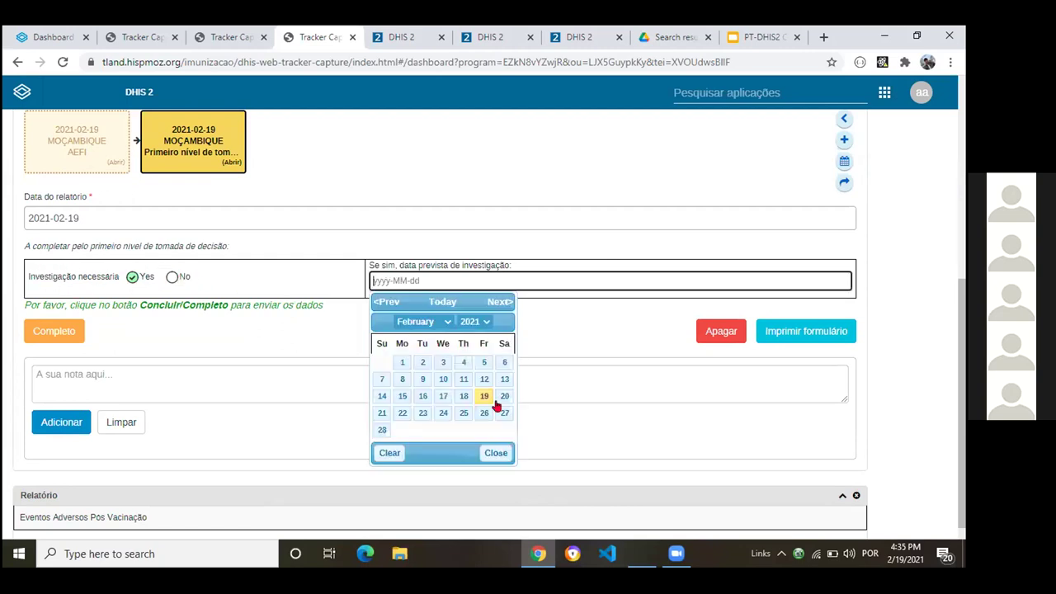
{"action": "left_click", "coordinate": [502, 397]}
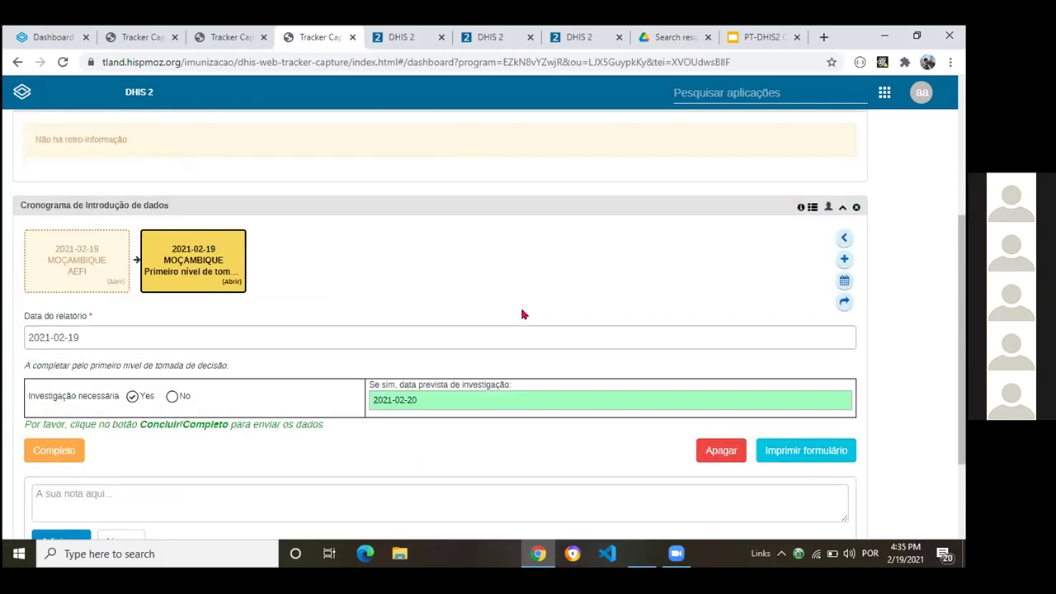
- Add an event for the stage Nivel nacional with report date 2021-02-19
{"action": "left_click", "coordinate": [844, 260]}
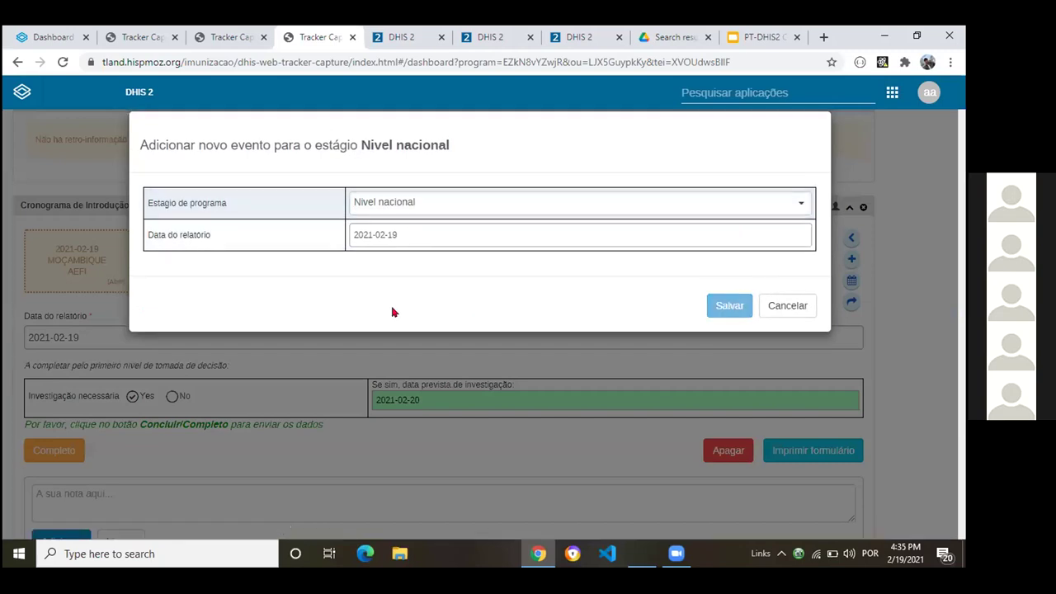
{"action": "key", "text": "Return"}
{"action": "scroll", "coordinate": [312, 328], "scroll_direction": "up", "scroll_amount": 3}
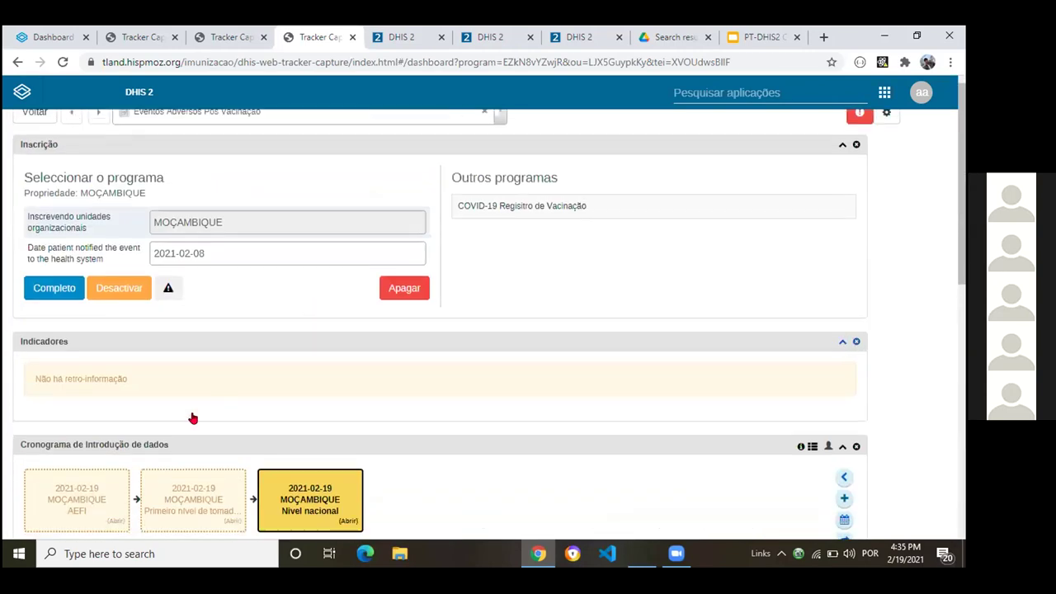
- Review the first decision-making level event and the AEFI event, ending back on the first decision-making level
{"action": "left_click", "coordinate": [193, 425]}
{"action": "scroll", "coordinate": [389, 406], "scroll_direction": "down", "scroll_amount": 3}
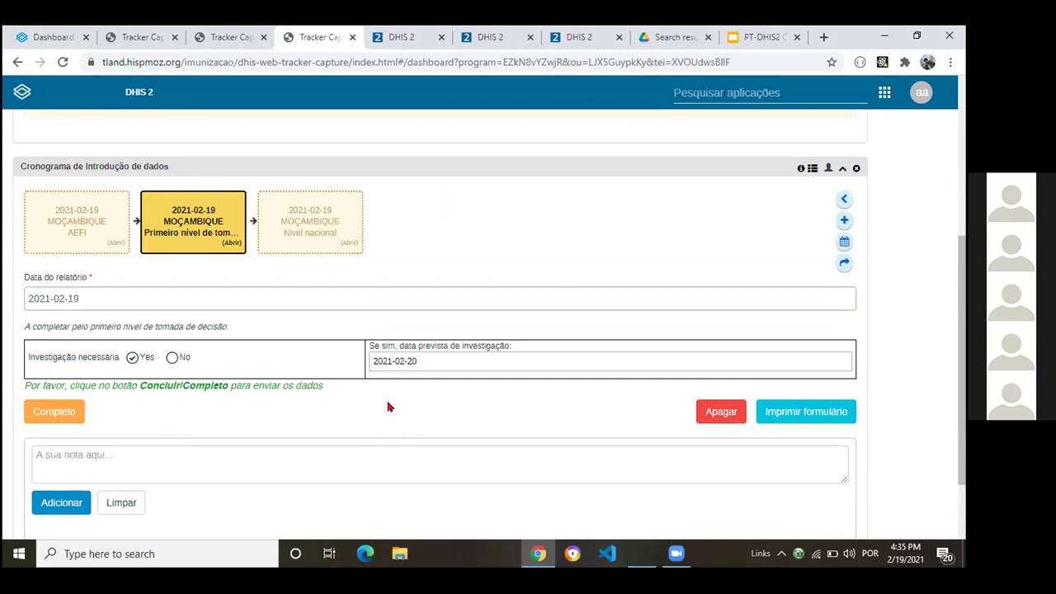
{"action": "mouse_move", "coordinate": [48, 213]}
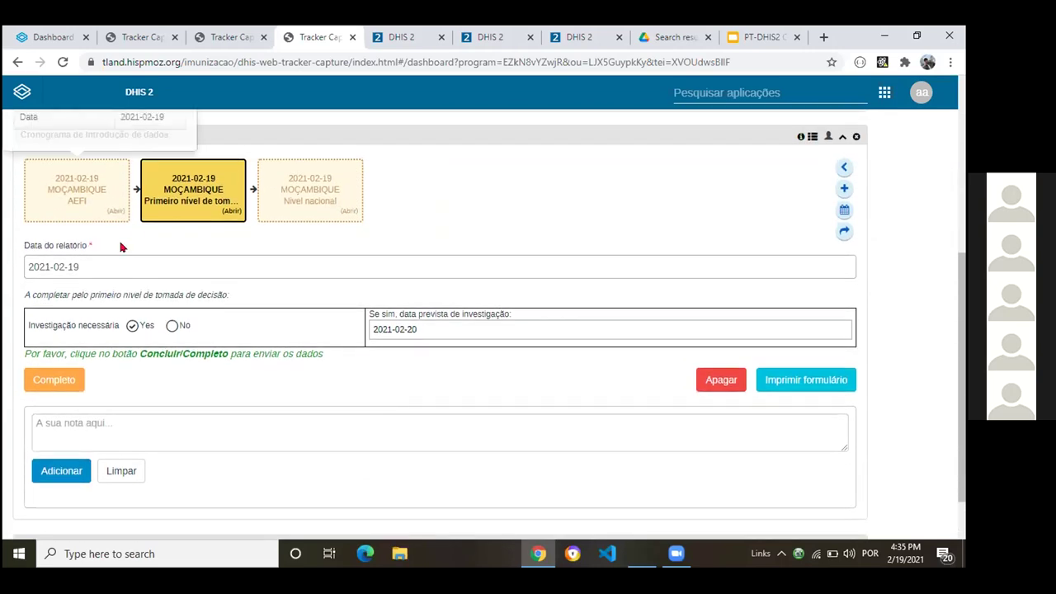
{"action": "left_click", "coordinate": [83, 202]}
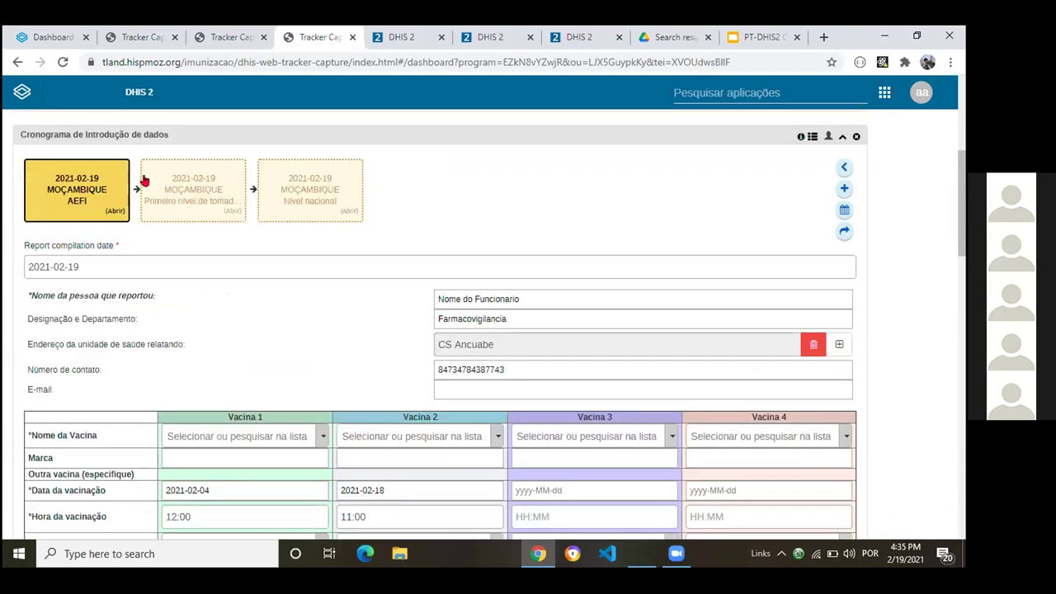
{"action": "left_click", "coordinate": [175, 188]}
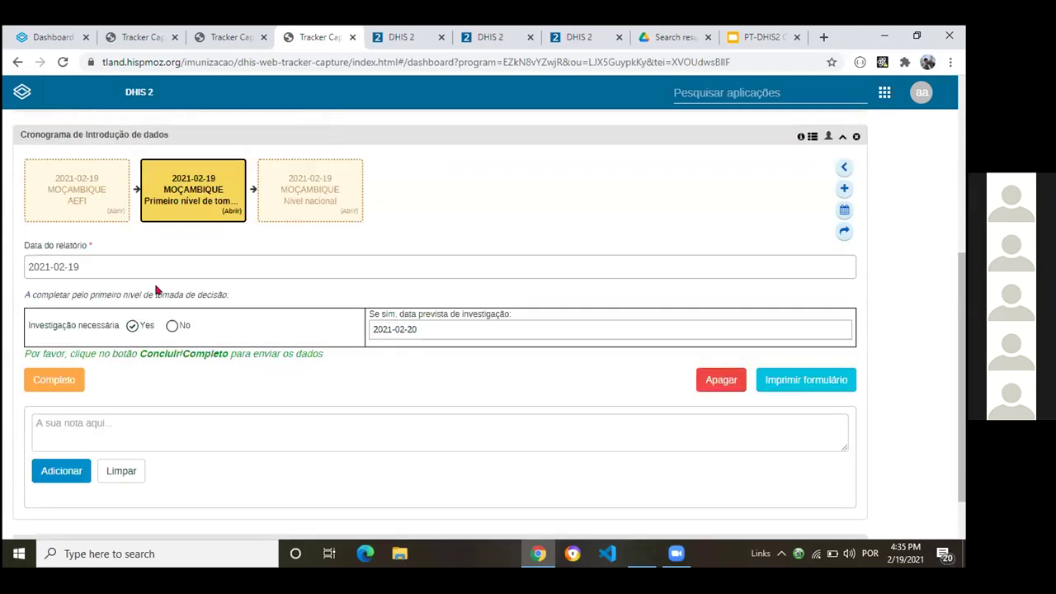
{"action": "mouse_move", "coordinate": [198, 206]}
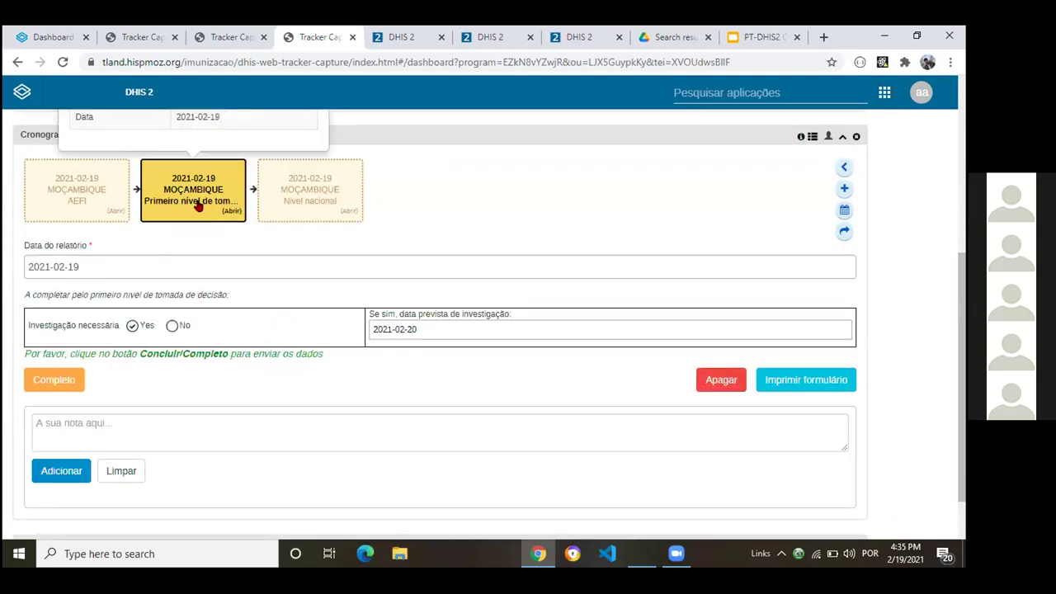